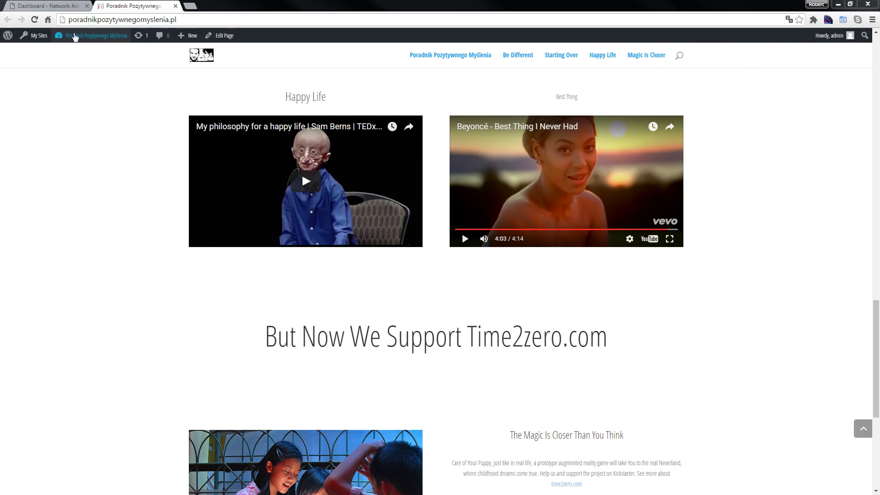
# - Delete the inactive Polylang plugin from the network's installed plugins and confirm removing its files
pyautogui.click(56, 5)
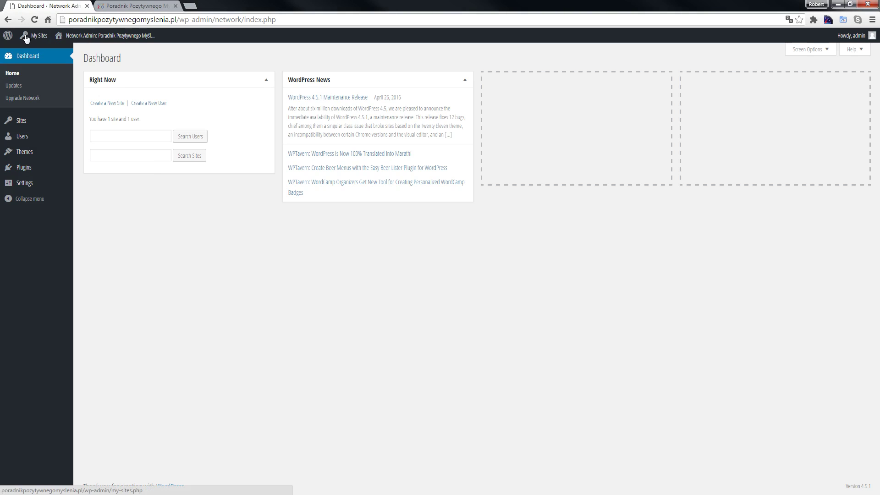
pyautogui.moveTo(50, 43)
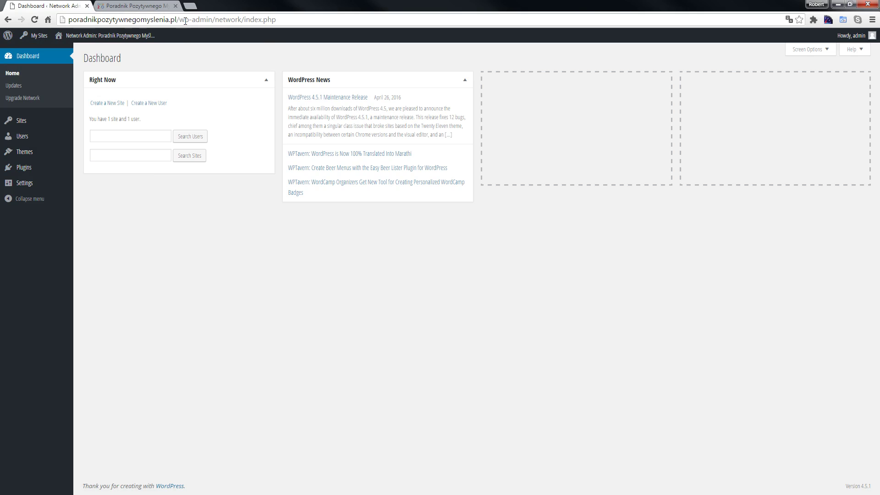
pyautogui.moveTo(181, 20); pyautogui.dragTo(296, 19)
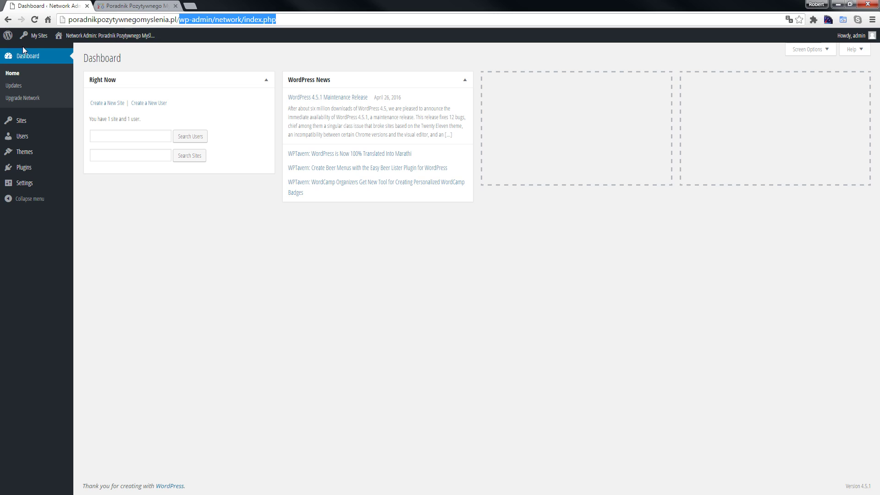
pyautogui.moveTo(27, 170)
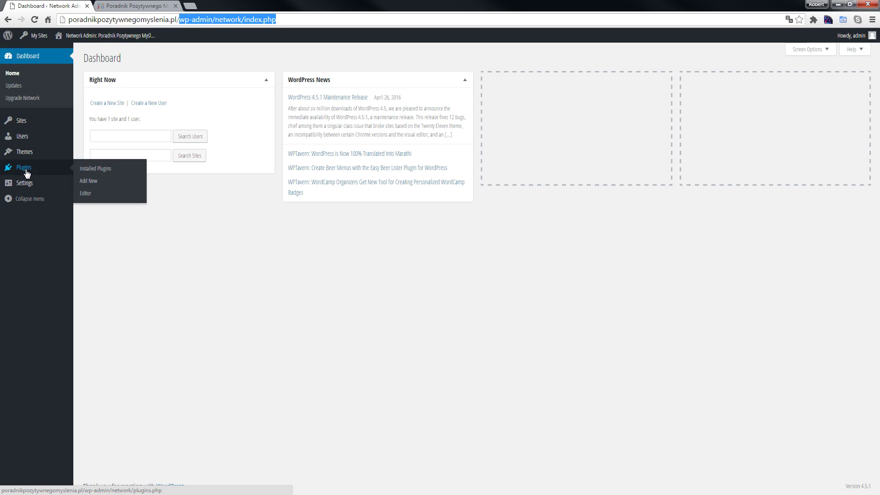
pyautogui.click(97, 170)
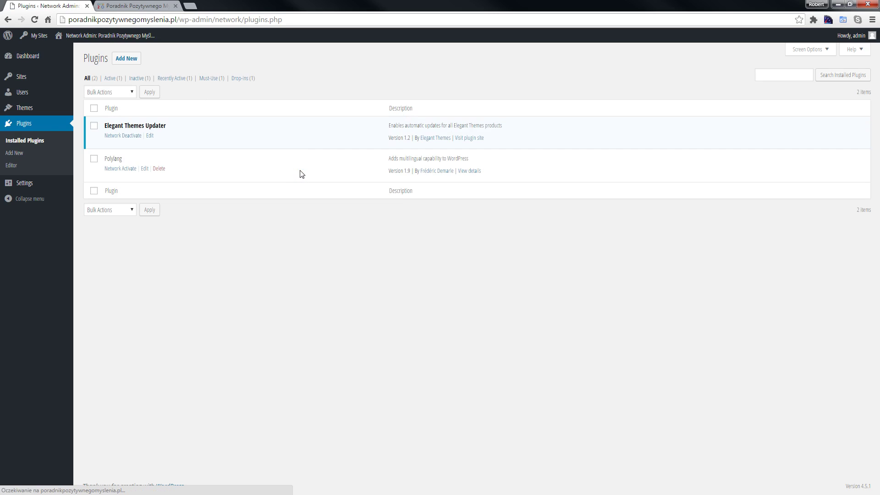
pyautogui.click(159, 168)
pyautogui.click(109, 146)
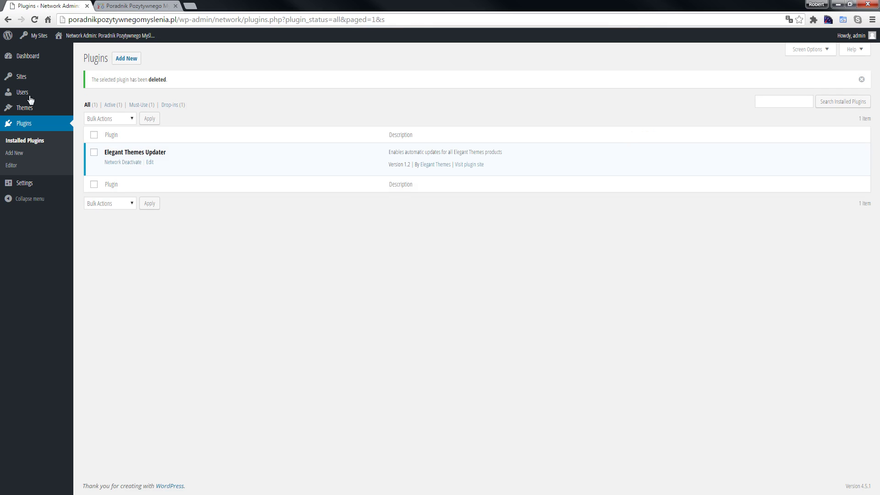
# - Search the network's plugin installer for polylang
pyautogui.click(125, 60)
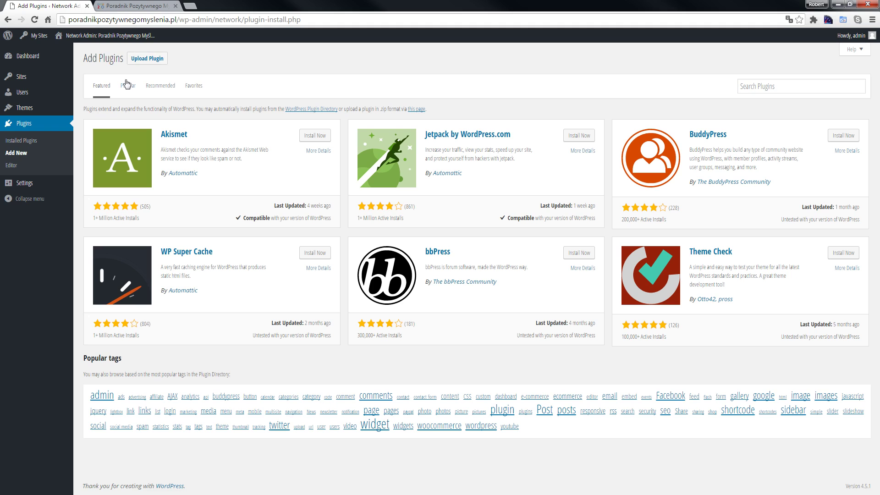
pyautogui.click(789, 91)
pyautogui.write('p')
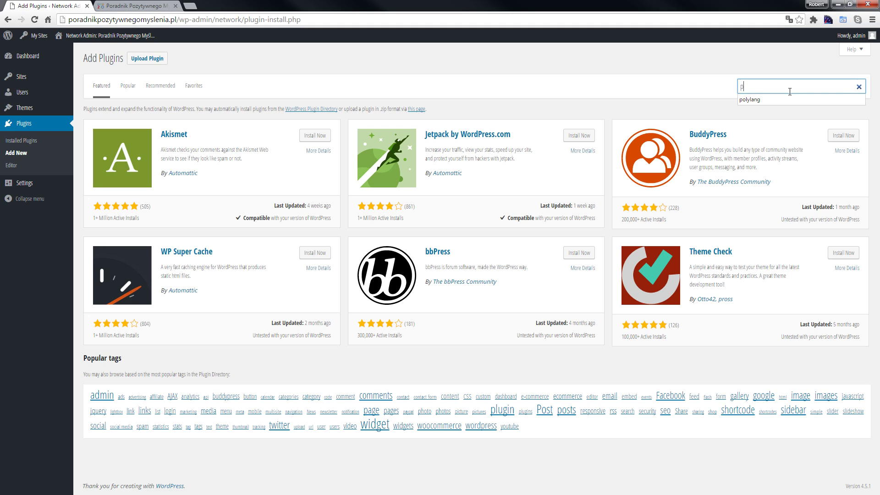
pyautogui.write('ol')
pyautogui.click(776, 99)
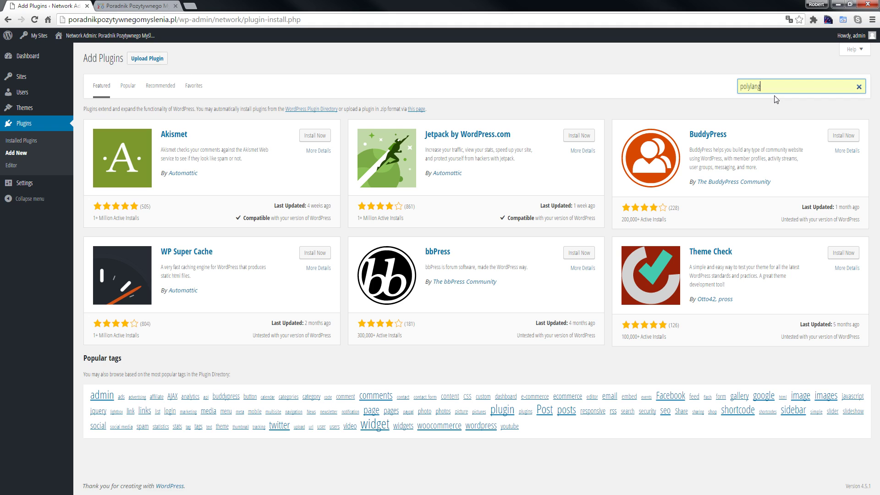
pyautogui.press('Return')
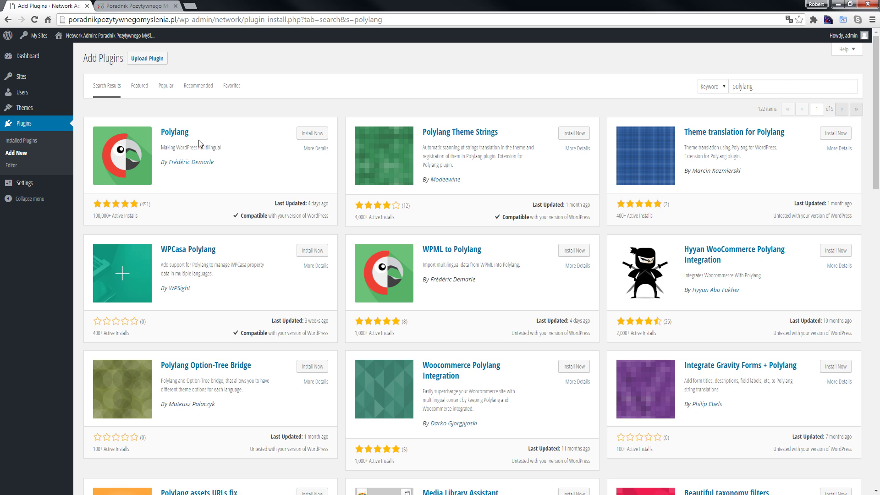
# - Install the Polylang plugin and activate it for the whole network
pyautogui.click(311, 134)
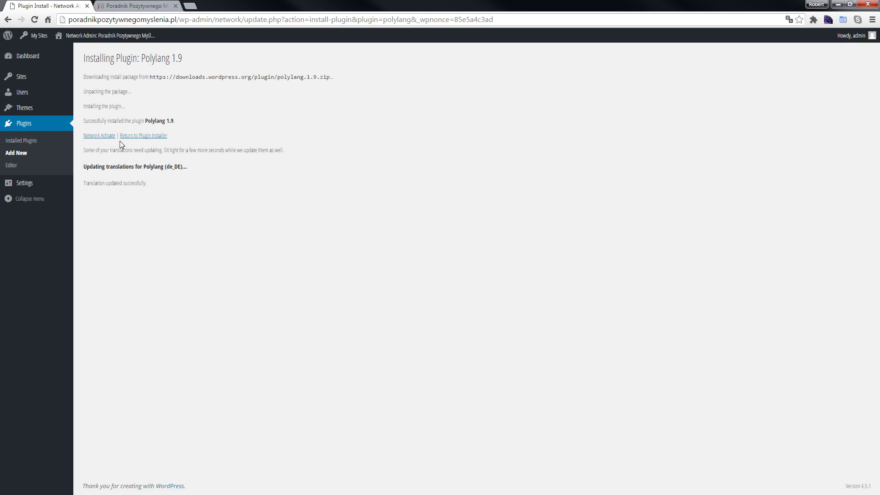
pyautogui.click(29, 142)
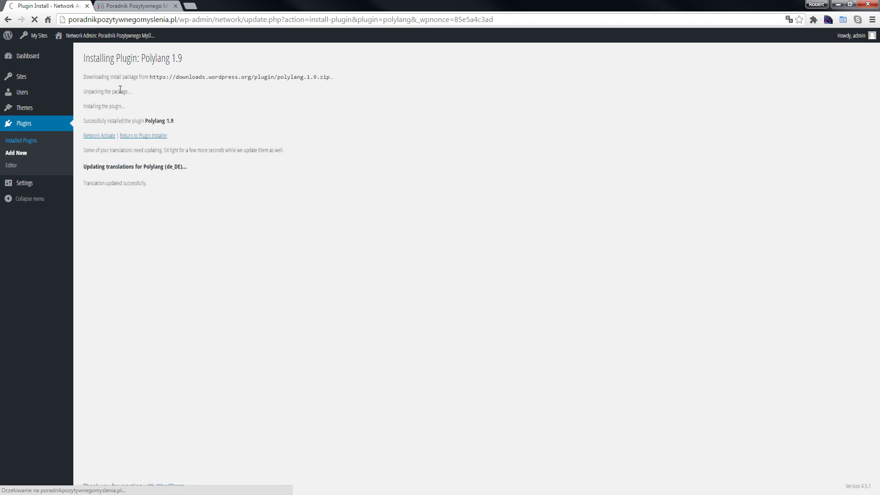
pyautogui.click(115, 169)
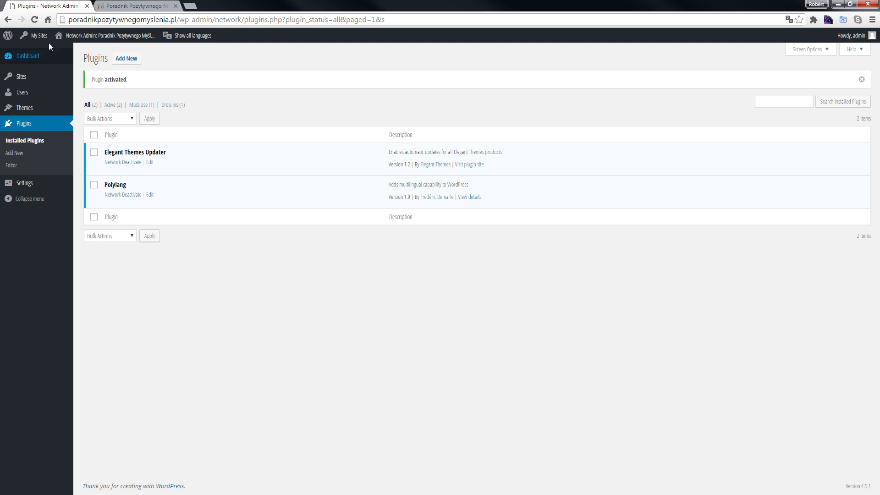
# - Go to the dashboard of the Poradnik Pozytywnego Myślenia site and open the Polylang settings from its installed plugins
pyautogui.moveTo(39, 40)
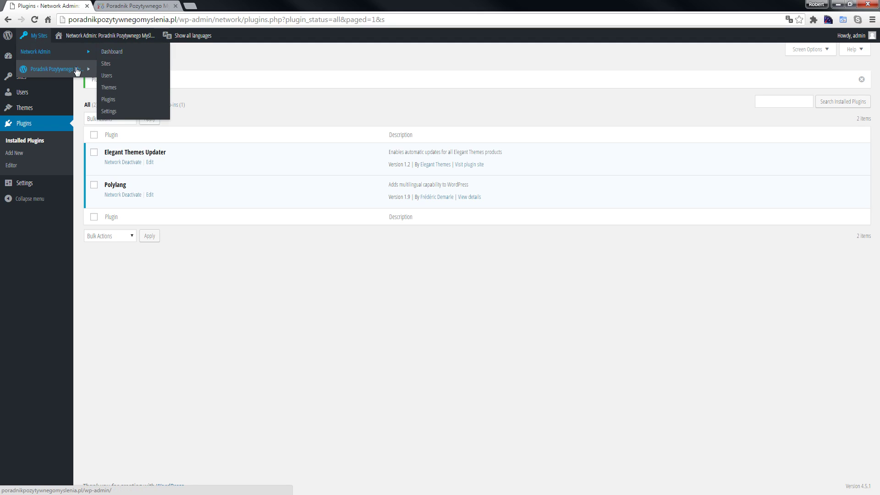
pyautogui.moveTo(76, 69)
pyautogui.click(108, 68)
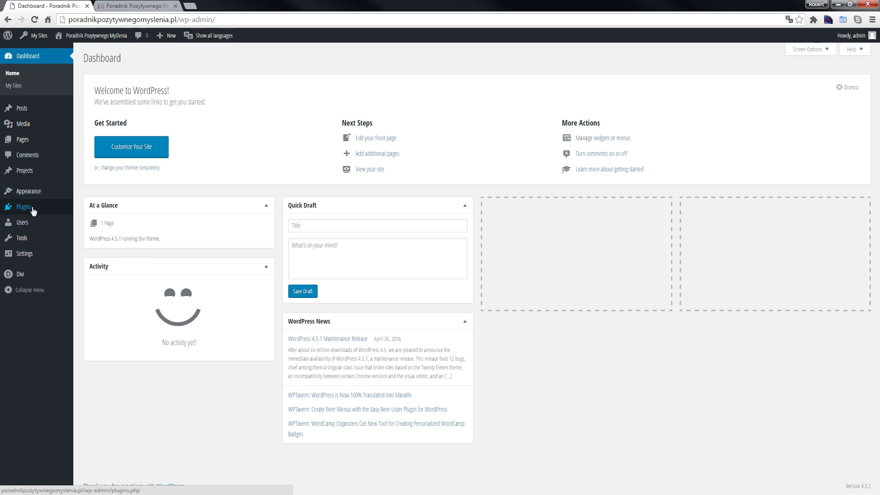
pyautogui.click(34, 209)
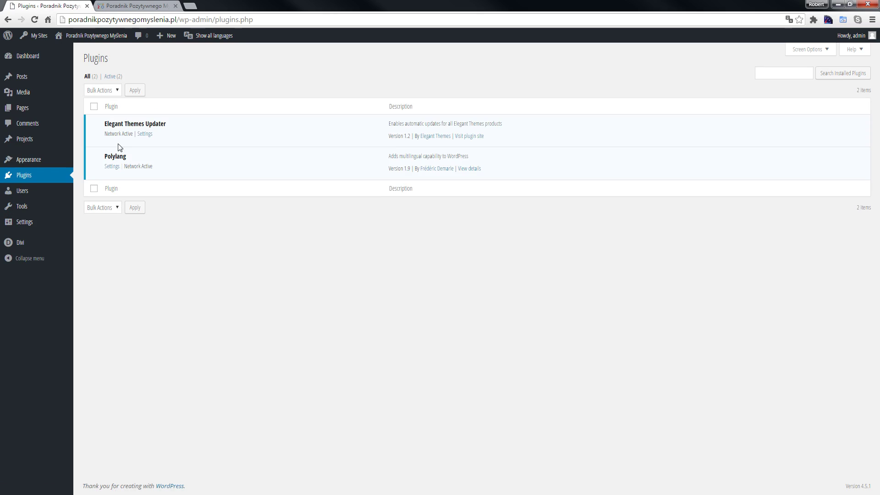
pyautogui.click(110, 167)
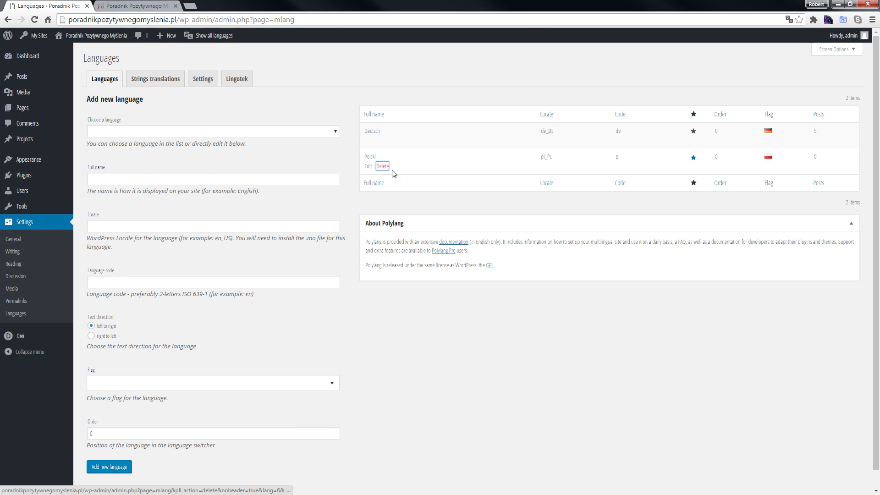
# - Delete the existing Polski and Deutsch languages from Polylang, confirming each deletion
pyautogui.click(382, 166)
pyautogui.click(479, 77)
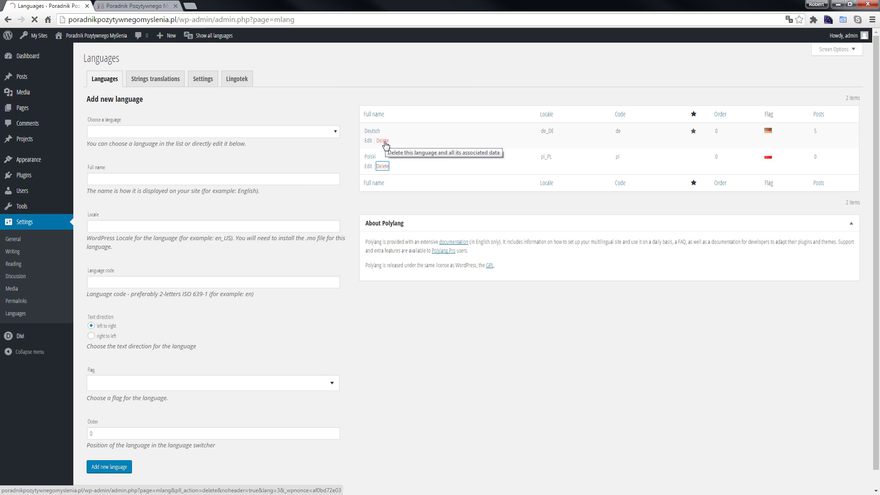
pyautogui.click(387, 192)
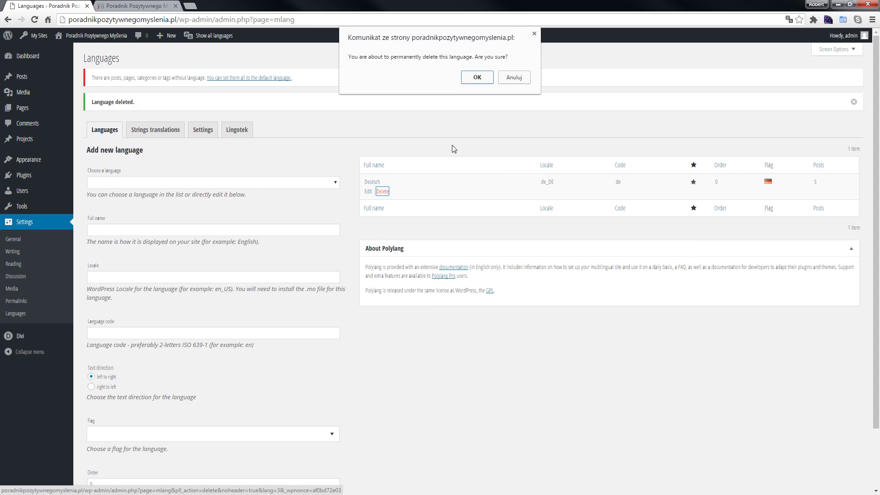
pyautogui.click(474, 79)
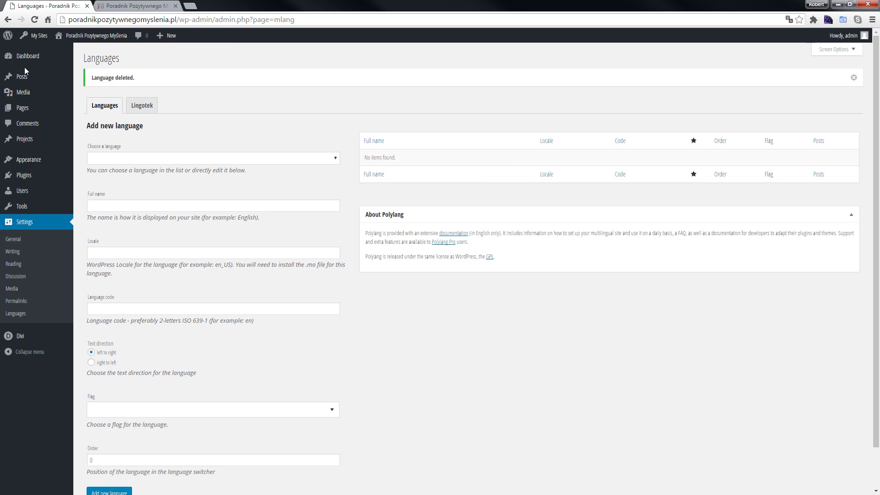
# - View the public site in a new browser tab and check its front page alongside the copy already open
pyautogui.moveTo(17, 112)
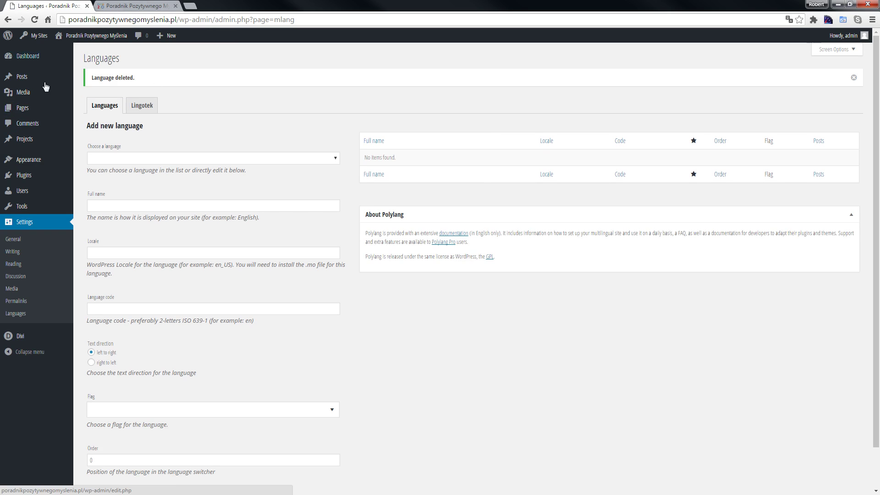
pyautogui.moveTo(37, 36)
pyautogui.moveTo(86, 73)
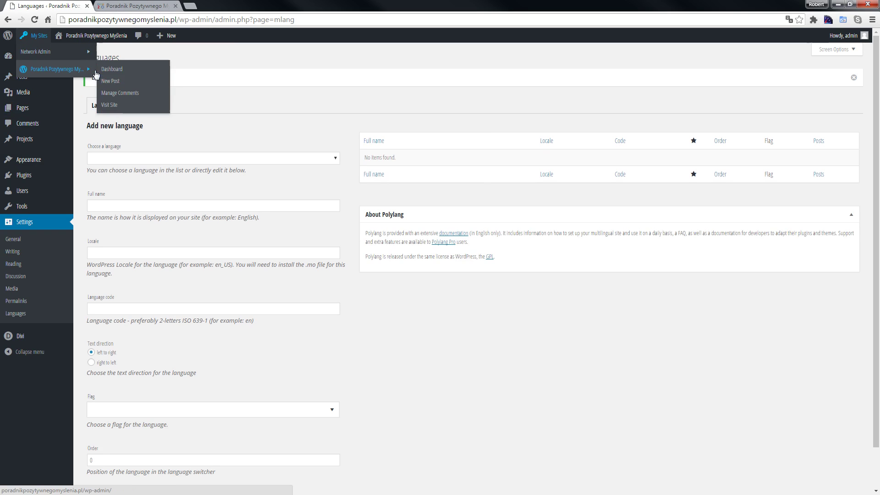
pyautogui.middleClick(123, 107)
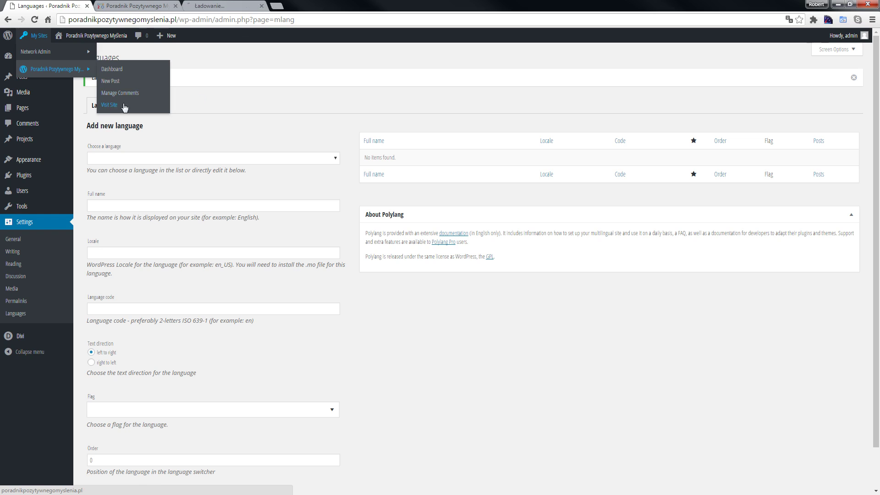
pyautogui.click(217, 6)
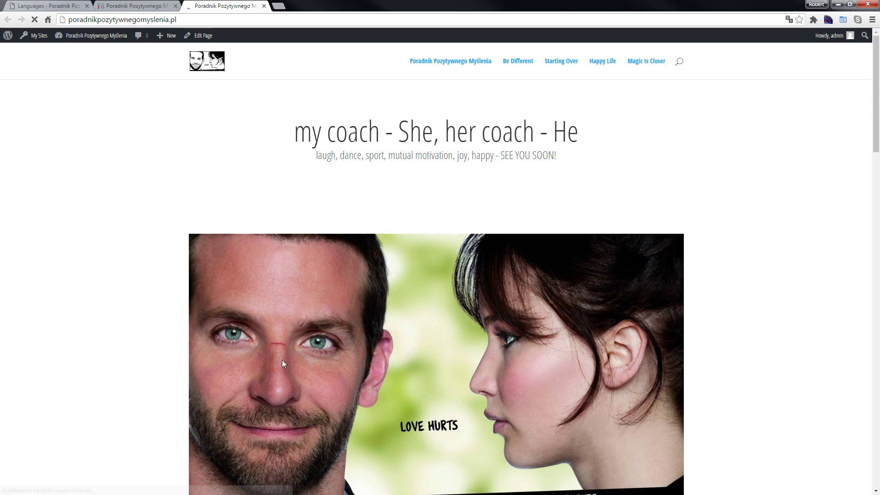
pyautogui.scroll(-5, 115, 206)
pyautogui.scroll(5, 151, 199)
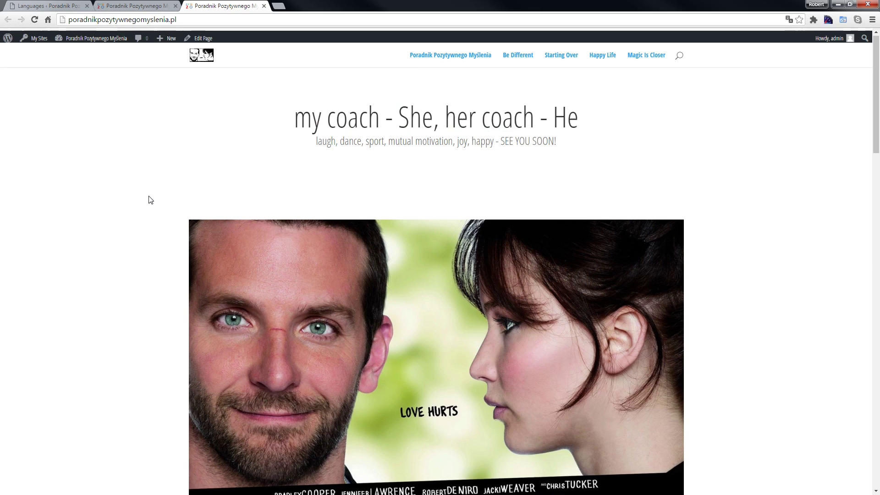
pyautogui.click(106, 5)
pyautogui.click(195, 7)
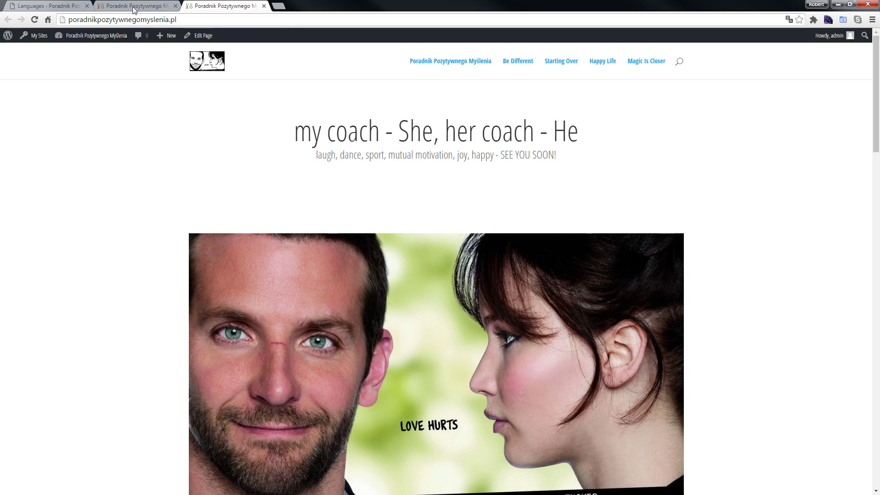
# - Return to the site's Languages settings and add Deutsch (de_DE) with its predefined details as a new language
pyautogui.click(41, 9)
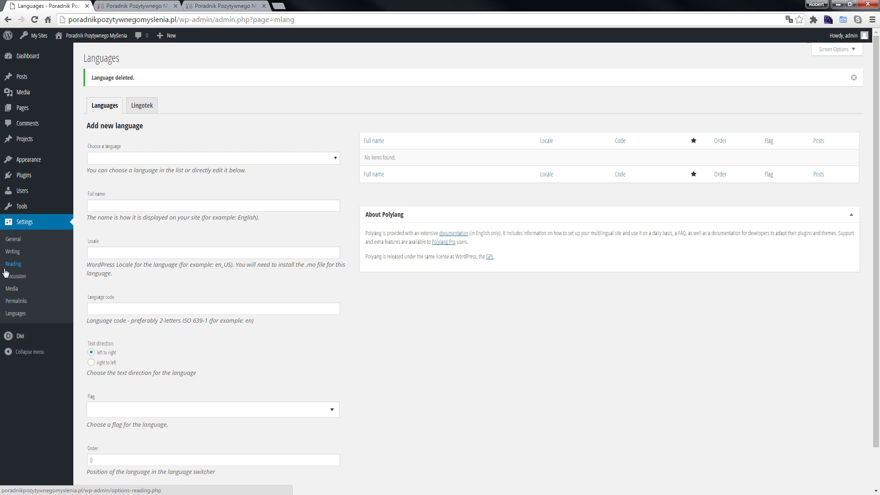
pyautogui.scroll(-2, 7, 261)
pyautogui.click(13, 238)
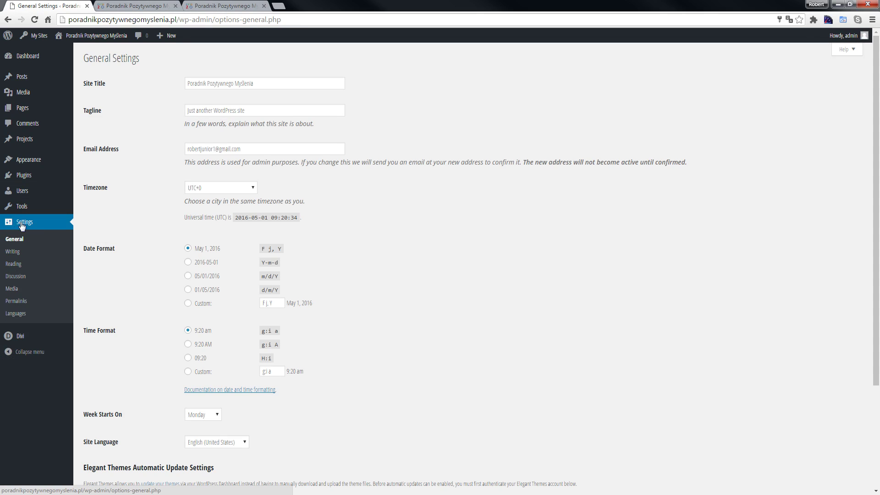
pyautogui.click(17, 315)
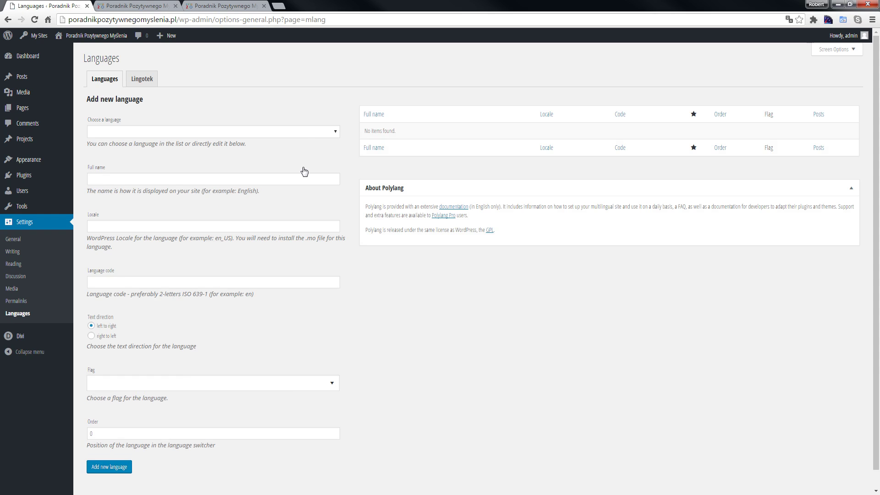
pyautogui.click(331, 132)
pyautogui.moveTo(336, 153)
pyautogui.mouseDown()
pyautogui.moveTo(337, 286)
pyautogui.moveTo(342, 147)
pyautogui.moveTo(336, 185)
pyautogui.moveTo(336, 152)
pyautogui.moveTo(340, 165)
pyautogui.mouseUp()
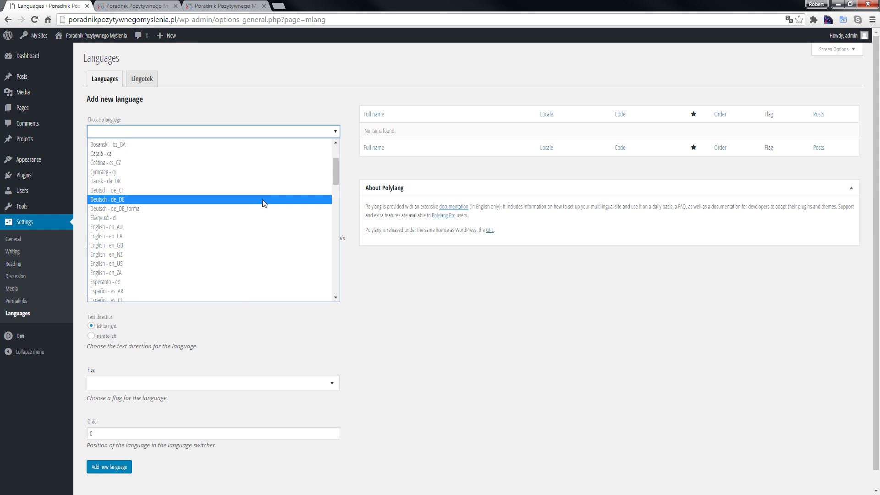
pyautogui.click(265, 200)
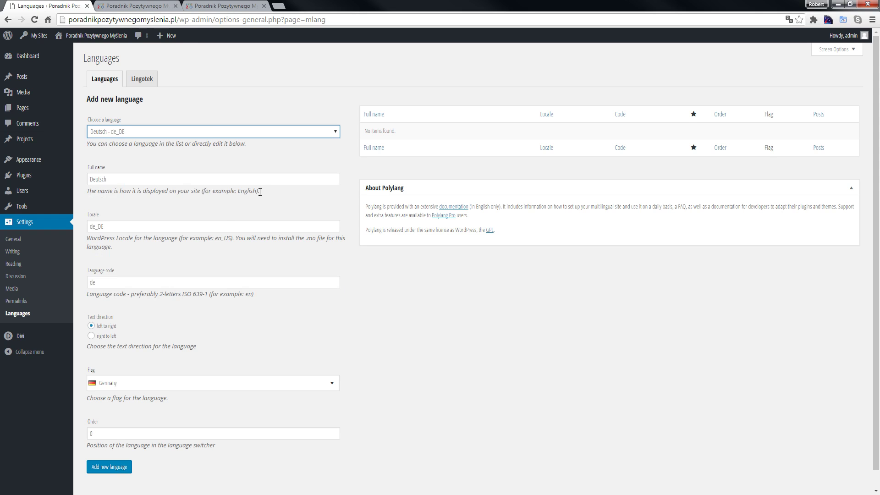
pyautogui.scroll(-1, 472, 282)
pyautogui.click(123, 449)
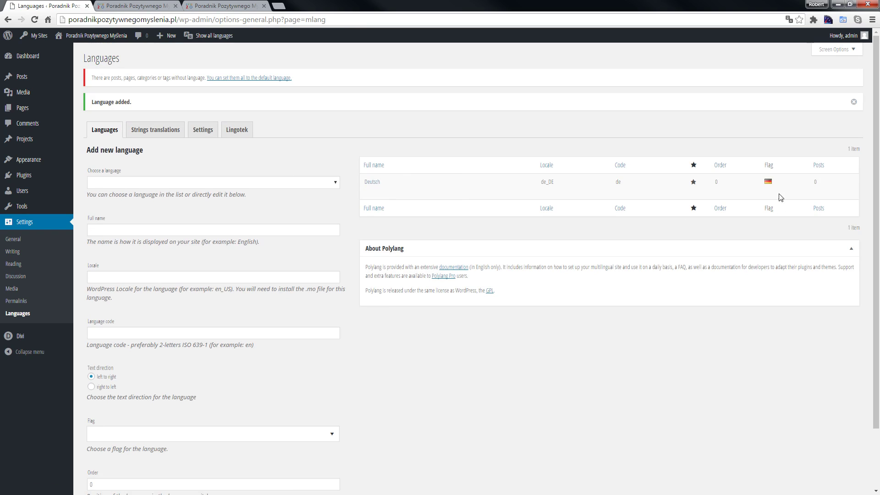
# - Add English (en_GB) with the United Kingdom flag as another site language
pyautogui.click(329, 186)
pyautogui.moveTo(334, 203); pyautogui.dragTo(331, 226)
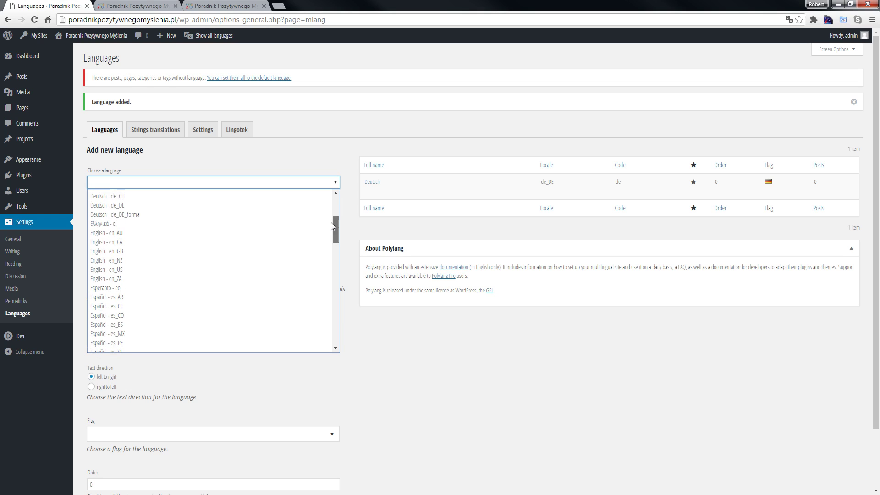
pyautogui.click(222, 251)
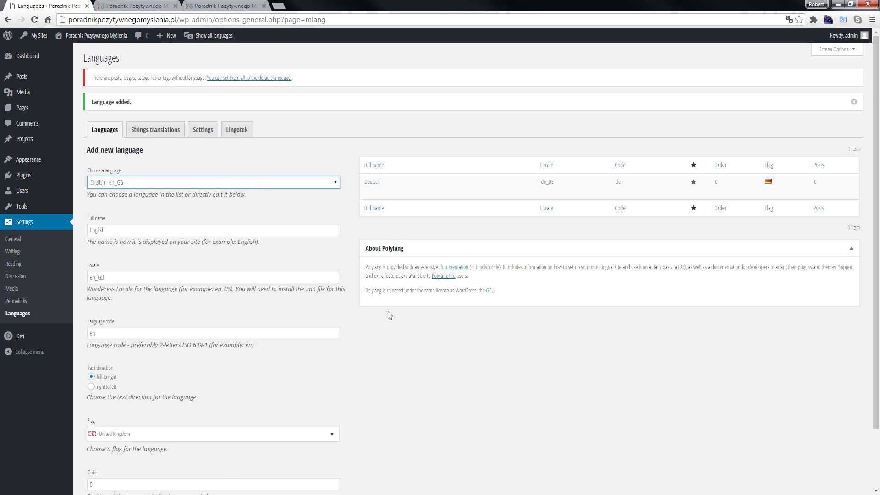
pyautogui.scroll(-2, 390, 315)
pyautogui.click(107, 448)
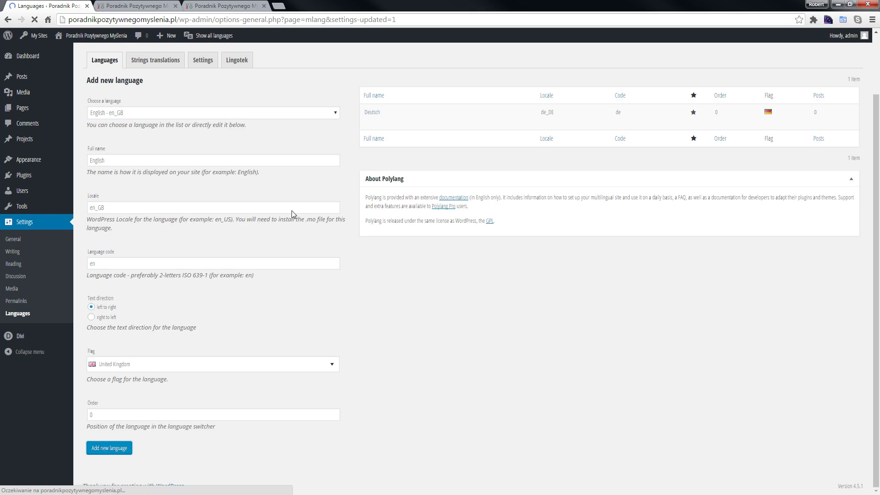
# - Add Polski (pl_PL) with its predefined details as a third site language
pyautogui.click(293, 183)
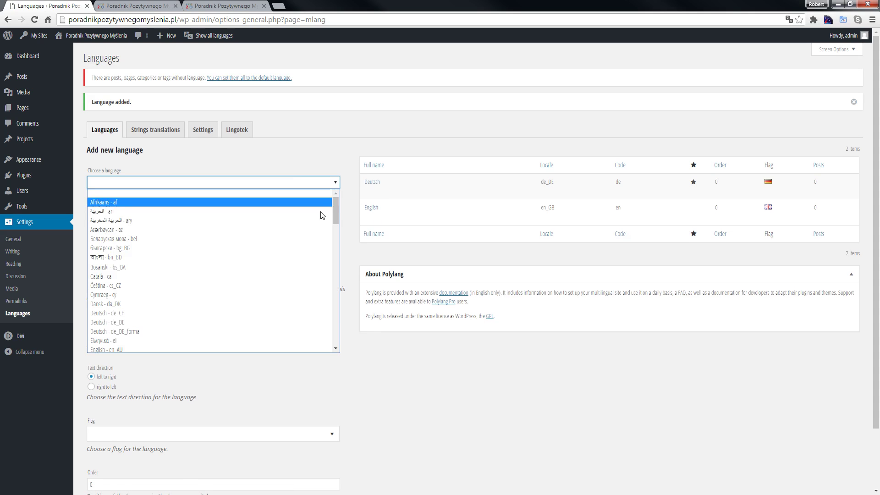
pyautogui.moveTo(334, 205); pyautogui.dragTo(333, 267)
pyautogui.scroll(-3, 331, 270)
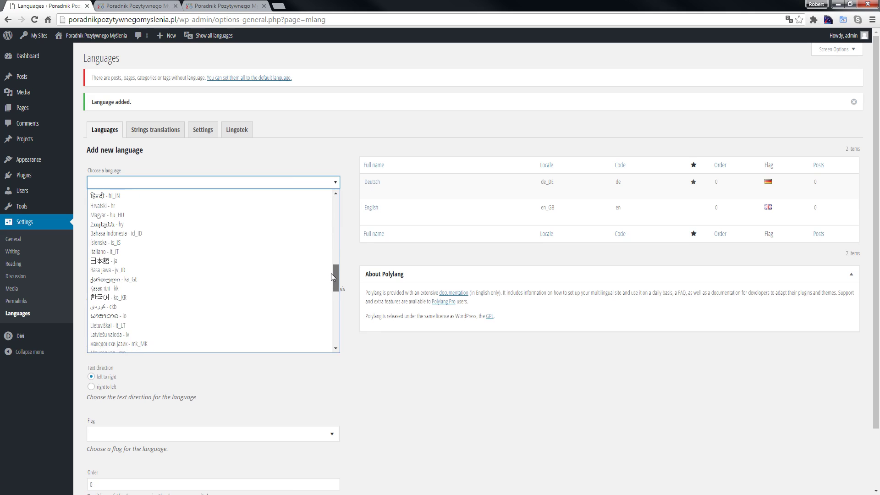
pyautogui.scroll(-5, 332, 279)
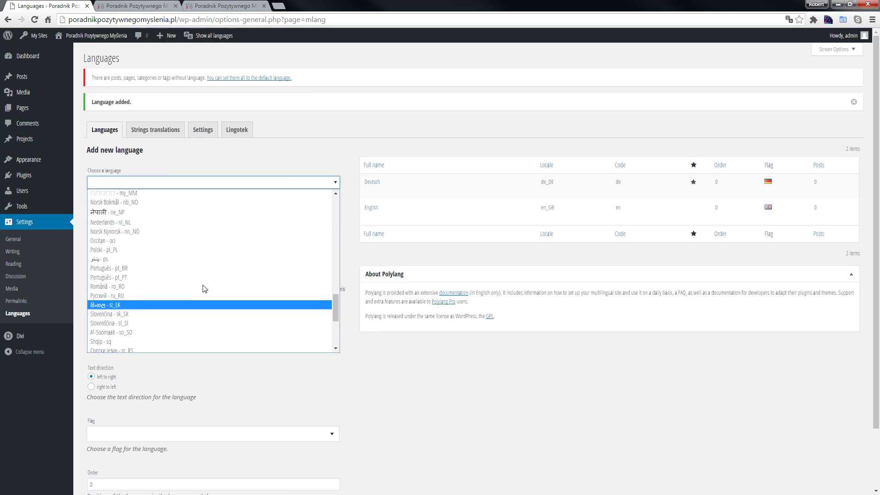
pyautogui.click(115, 250)
pyautogui.scroll(-2, 334, 350)
pyautogui.click(97, 452)
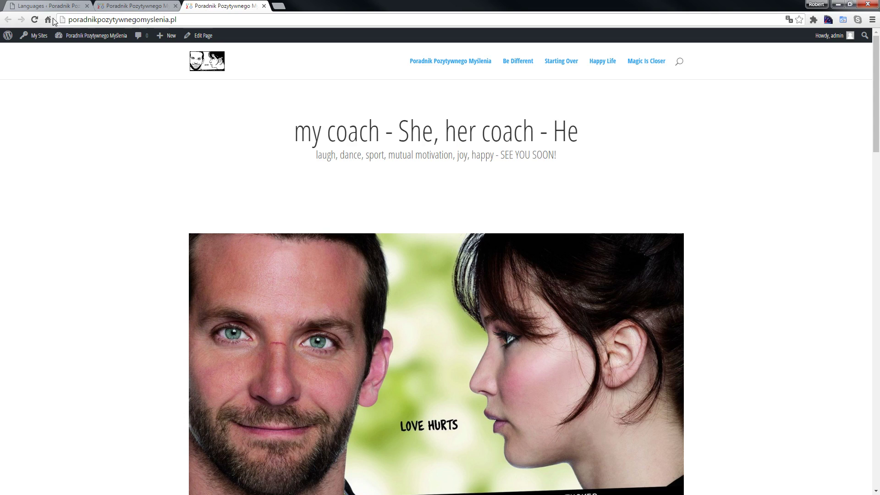
# - Reload the public site's front page and compare it with the older copy already open
pyautogui.click(35, 19)
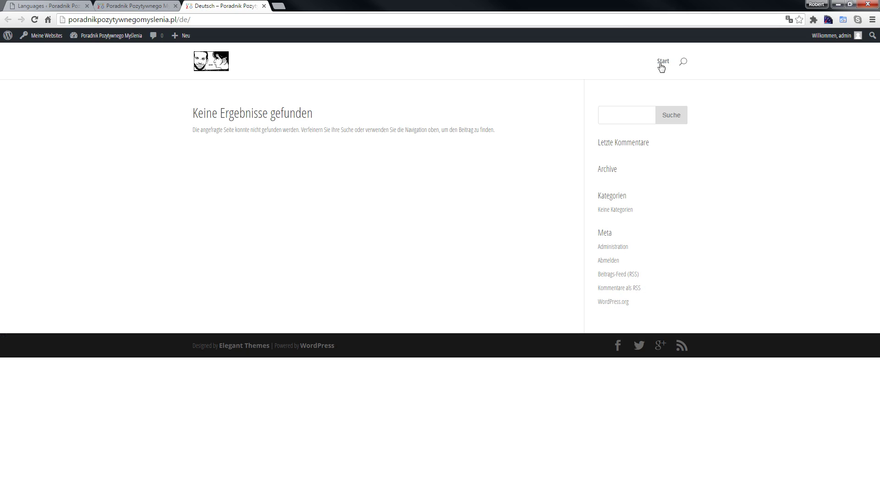
pyautogui.hotkey('ctrl', 'shift', 'Tab')
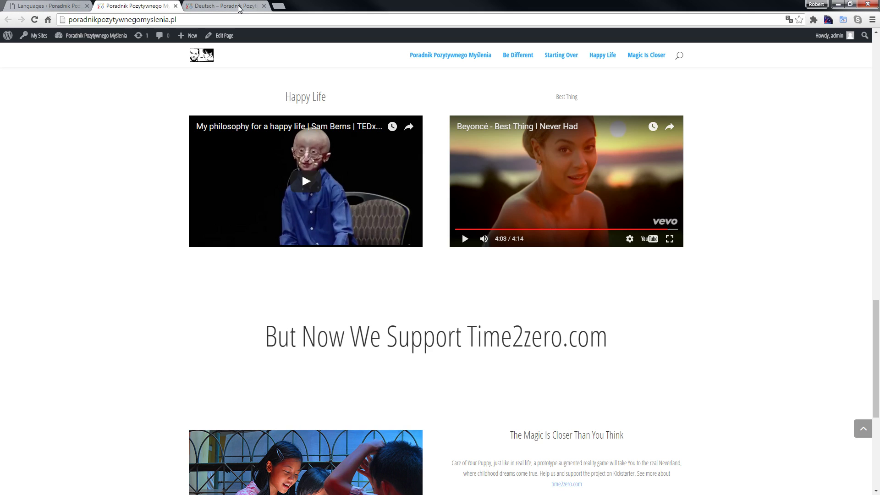
# - Return to the Languages settings, make Polski the default language and assign all content without a language to it
pyautogui.click(54, 7)
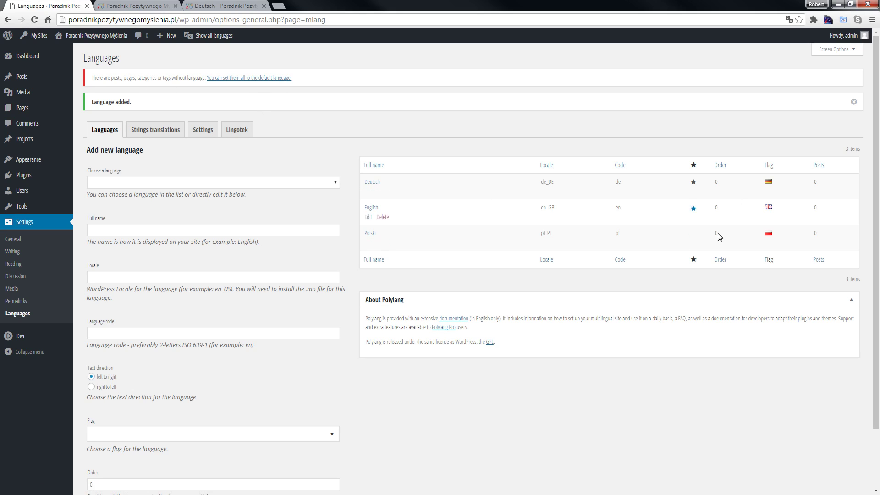
pyautogui.click(693, 234)
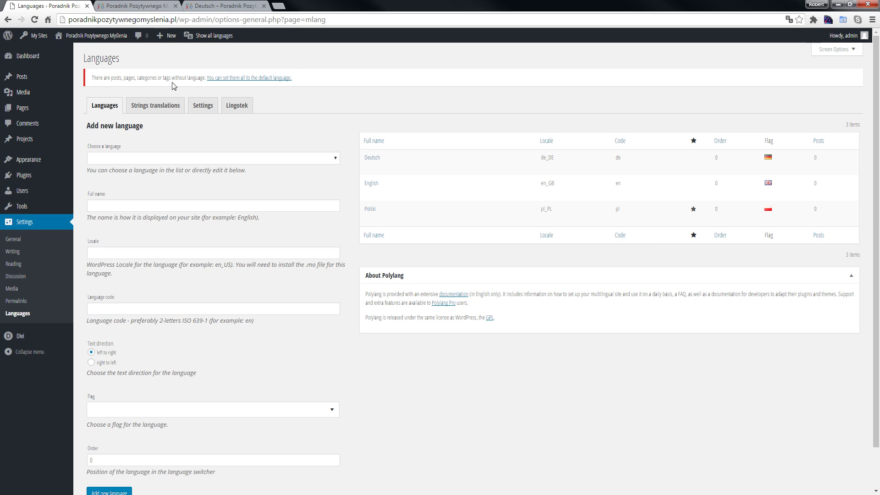
pyautogui.click(245, 82)
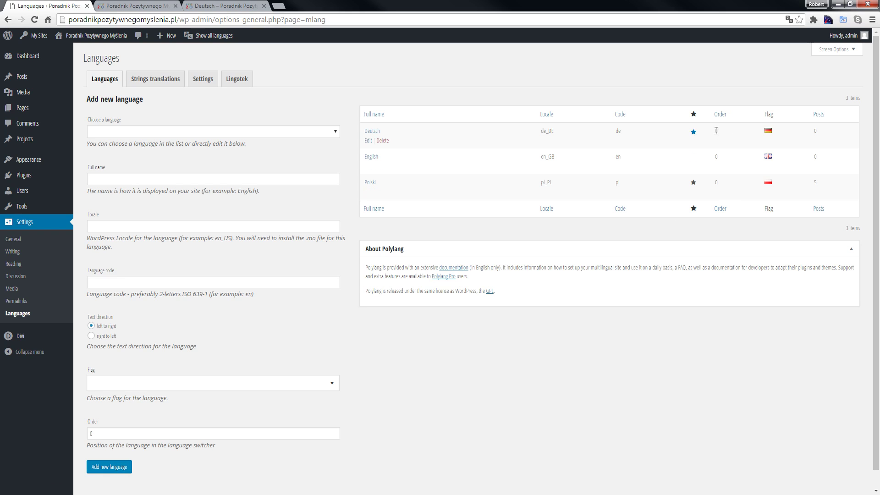
# - Set the Deutsch language's order to 1 and save the update
pyautogui.click(368, 142)
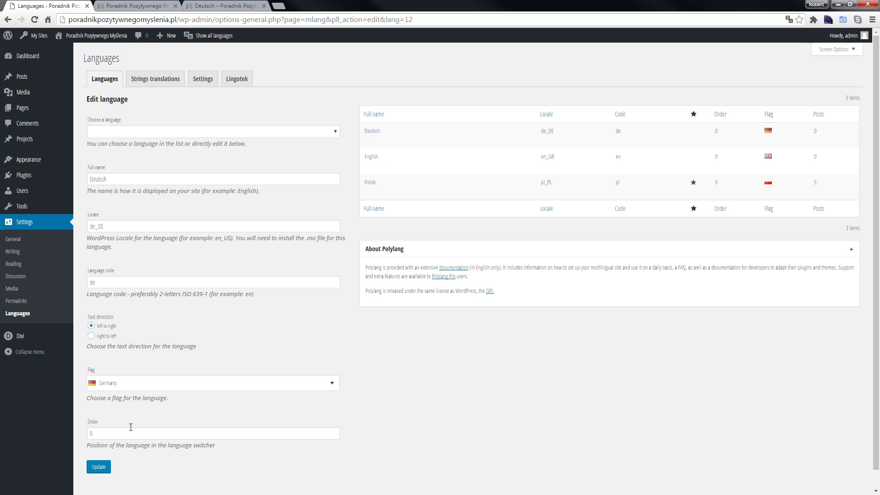
pyautogui.doubleClick(105, 434)
pyautogui.write('1')
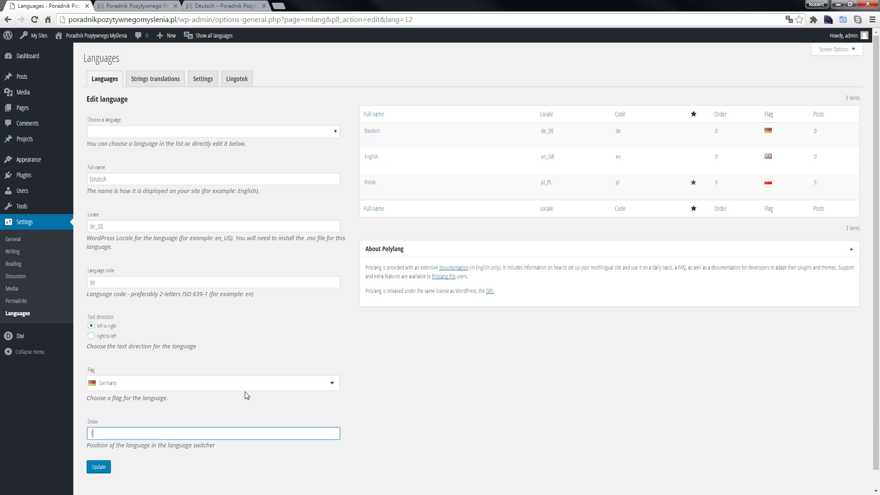
pyautogui.click(98, 467)
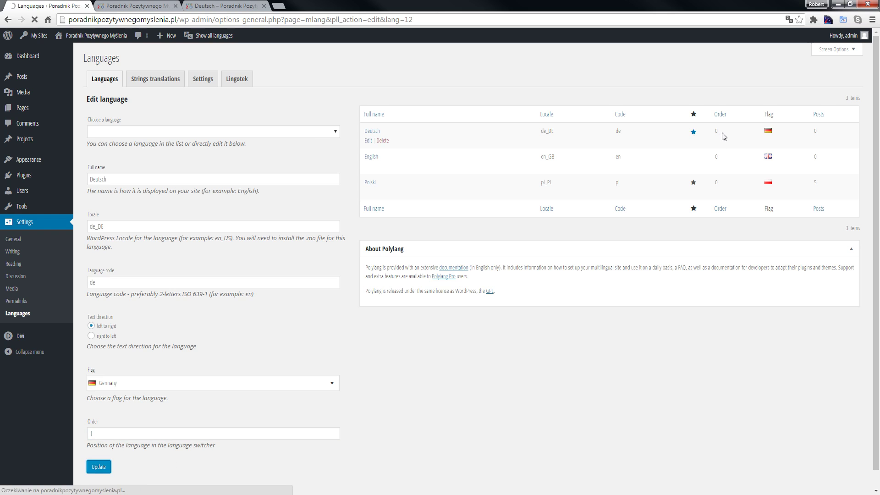
# - Set the English language's order to 2 and save the update
pyautogui.click(368, 193)
pyautogui.doubleClick(94, 434)
pyautogui.write('2')
pyautogui.click(99, 467)
# - Set the Polski language's order to 3 and save the update
pyautogui.moveTo(387, 204)
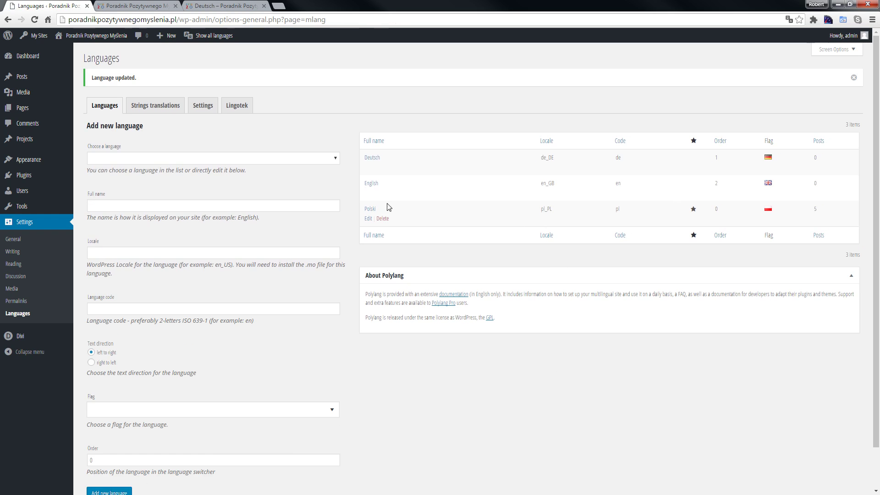
pyautogui.click(369, 218)
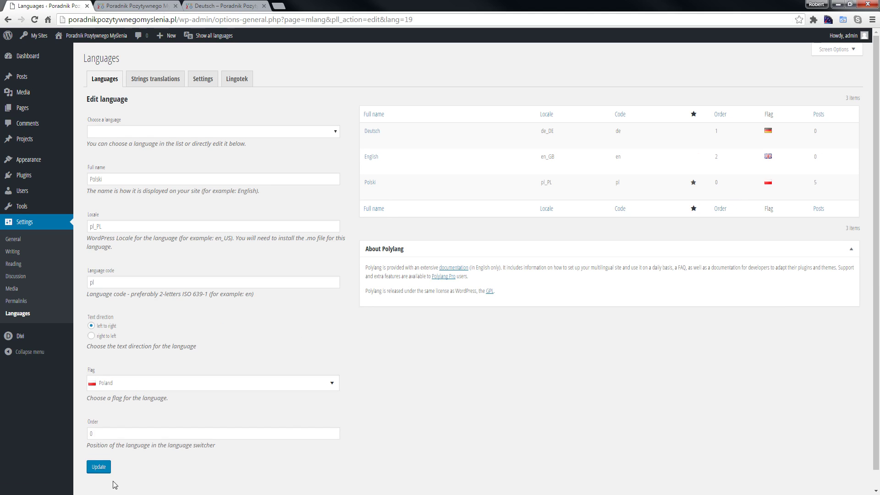
pyautogui.click(215, 433)
pyautogui.press('BackSpace')
pyautogui.write('3')
pyautogui.click(110, 474)
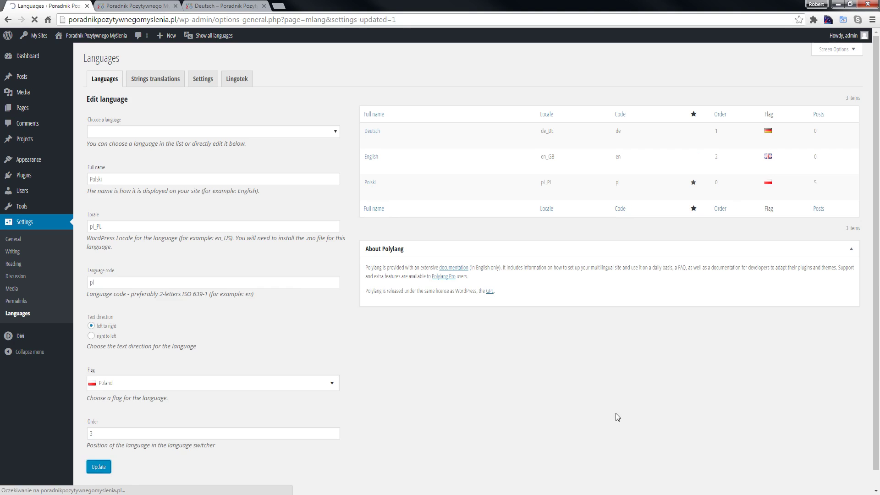
# - Open the site's menu editor and check which menus are available for editing
pyautogui.moveTo(39, 169)
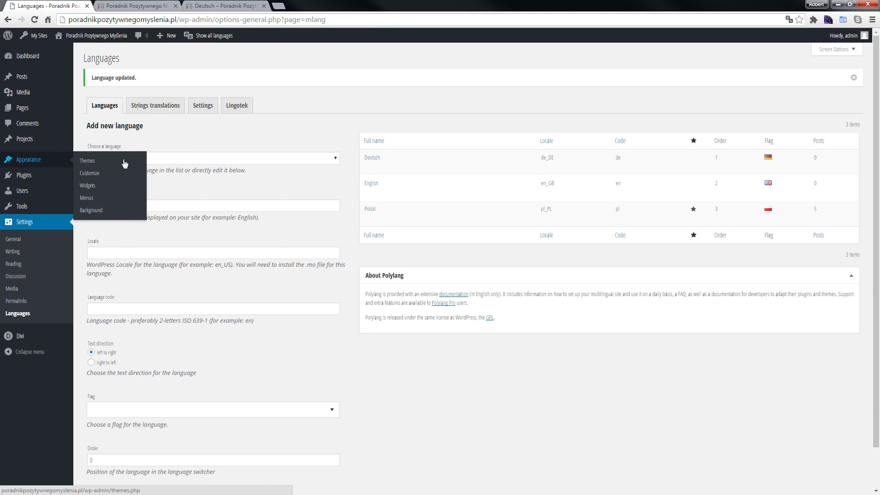
pyautogui.click(89, 199)
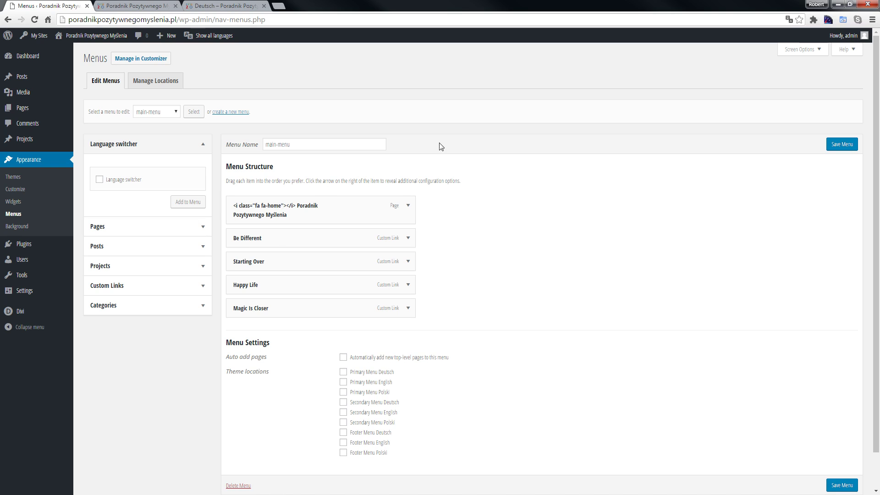
pyautogui.click(178, 116)
pyautogui.click(364, 103)
pyautogui.click(173, 115)
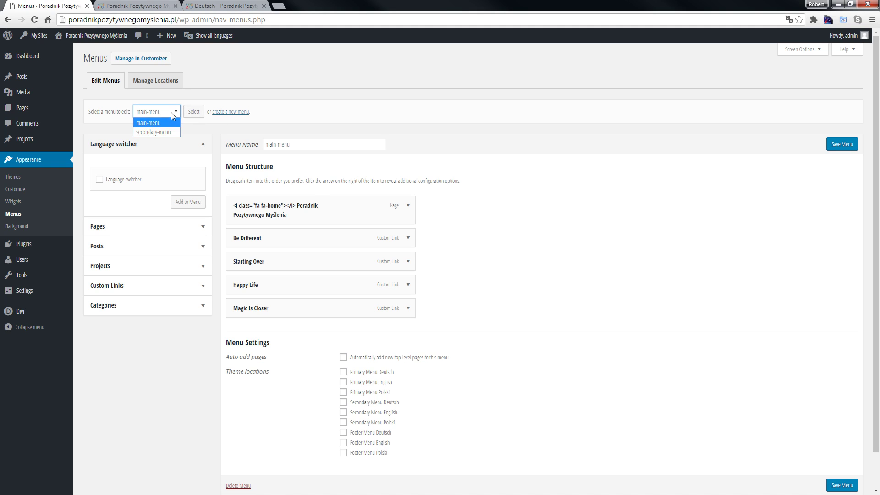
pyautogui.click(297, 114)
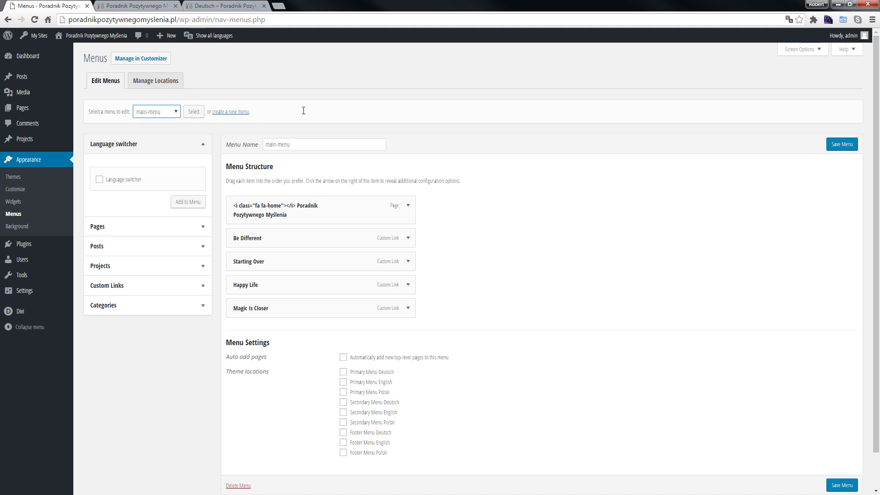
# - Create a new navigation menu named secondary-menu2
pyautogui.click(221, 112)
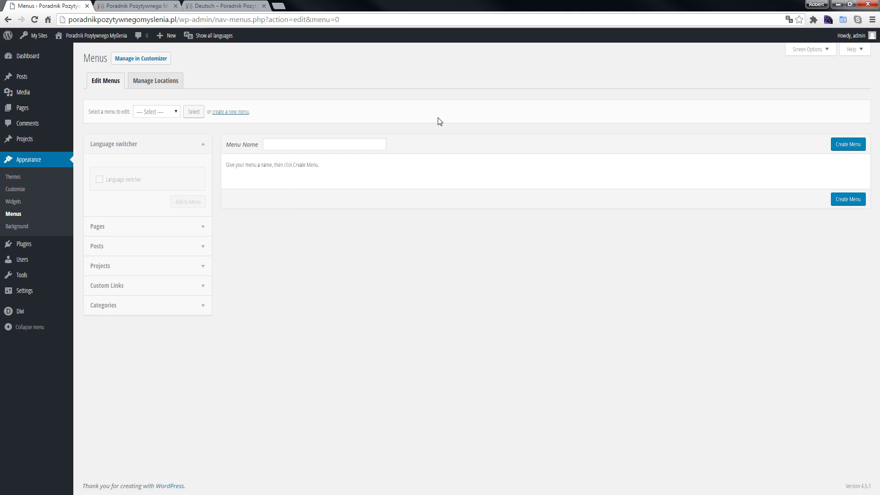
pyautogui.click(162, 114)
pyautogui.click(318, 147)
pyautogui.click(315, 148)
pyautogui.write('sec')
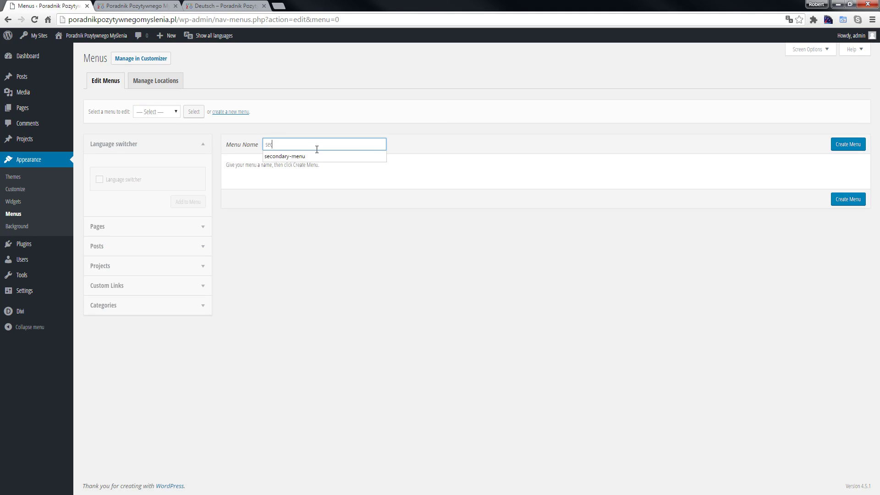
pyautogui.write('ondaary')
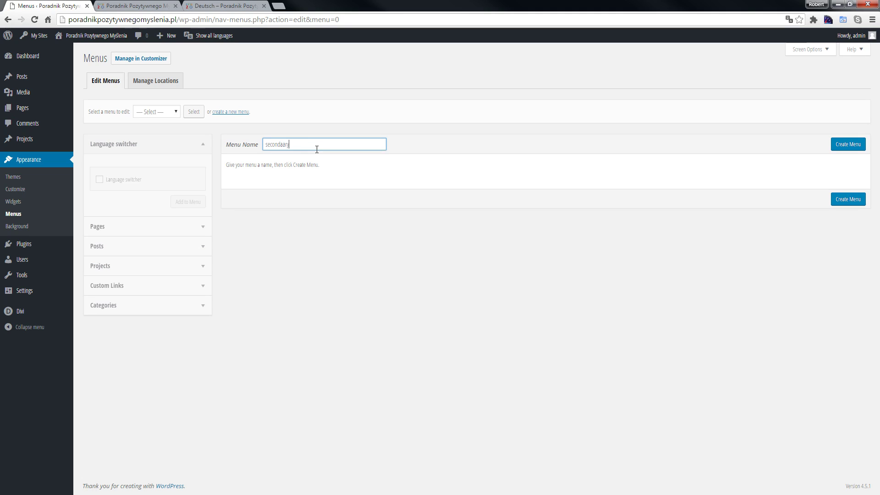
pyautogui.press('BackSpace')
pyautogui.press('BackSpace')
pyautogui.press('BackSpace')
pyautogui.write('ry')
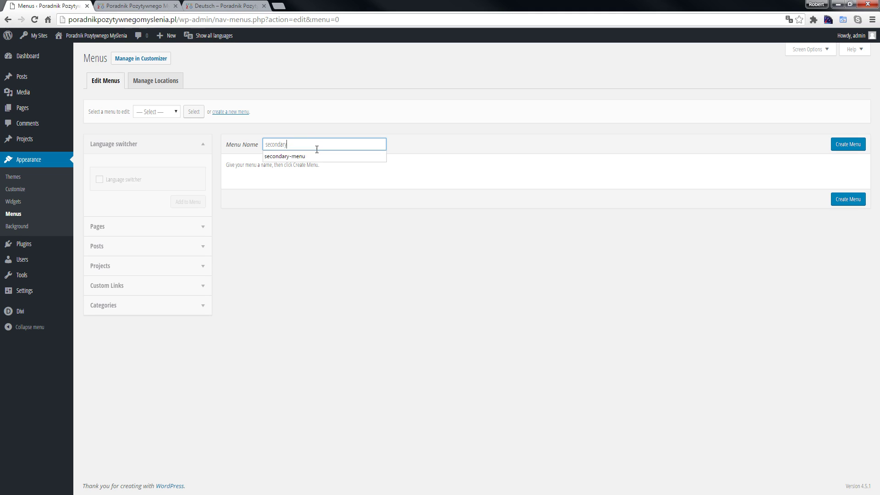
pyautogui.write('-menu2')
pyautogui.click(844, 146)
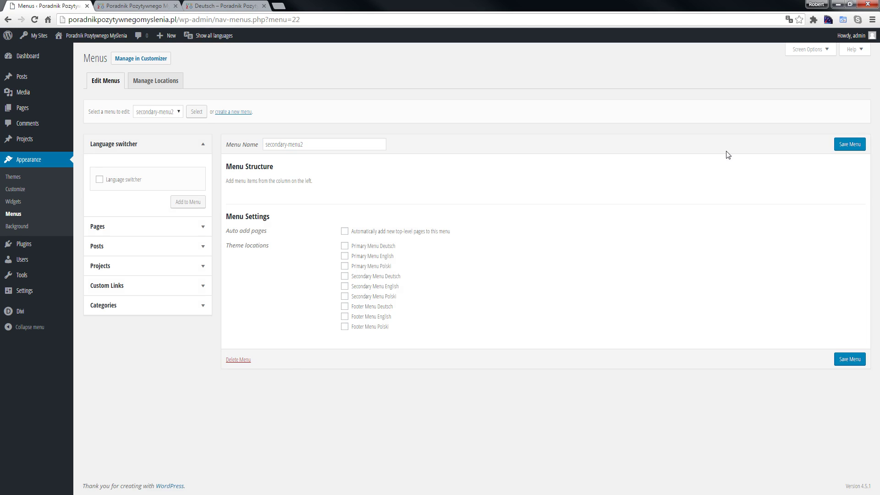
# - Hide the Language switcher box through the menu editor's screen options and show it again
pyautogui.click(807, 49)
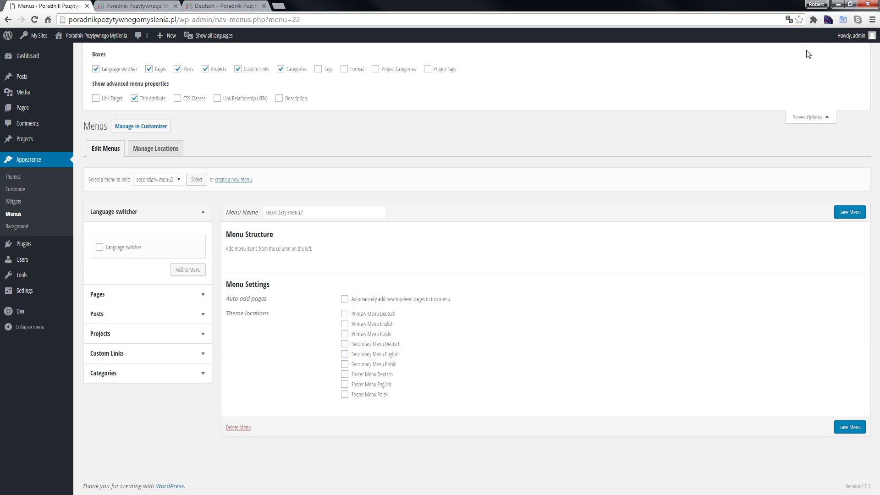
pyautogui.click(817, 120)
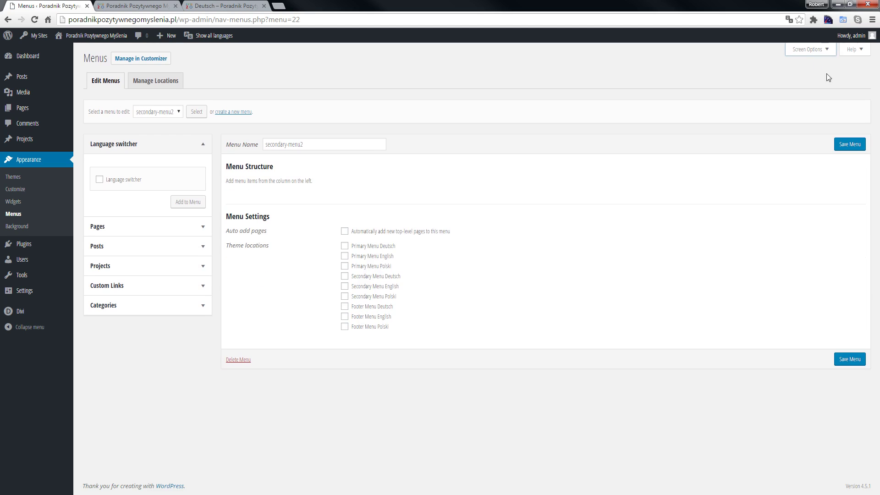
pyautogui.click(825, 51)
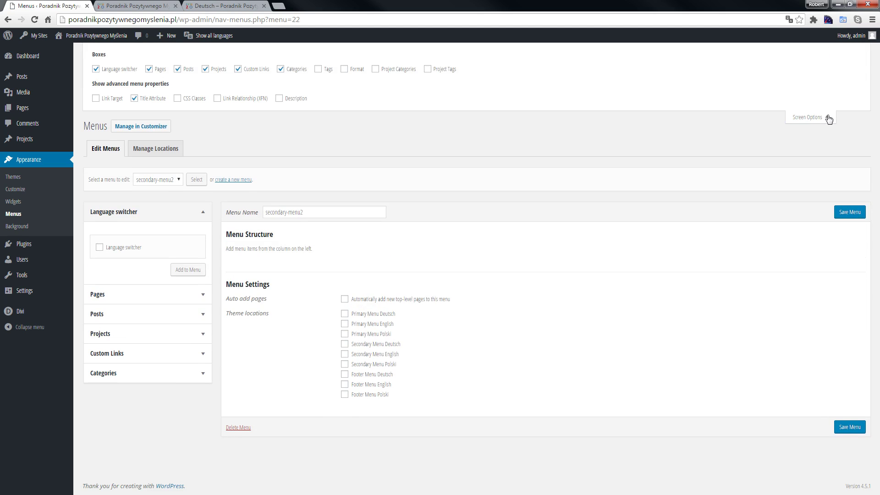
pyautogui.click(95, 69)
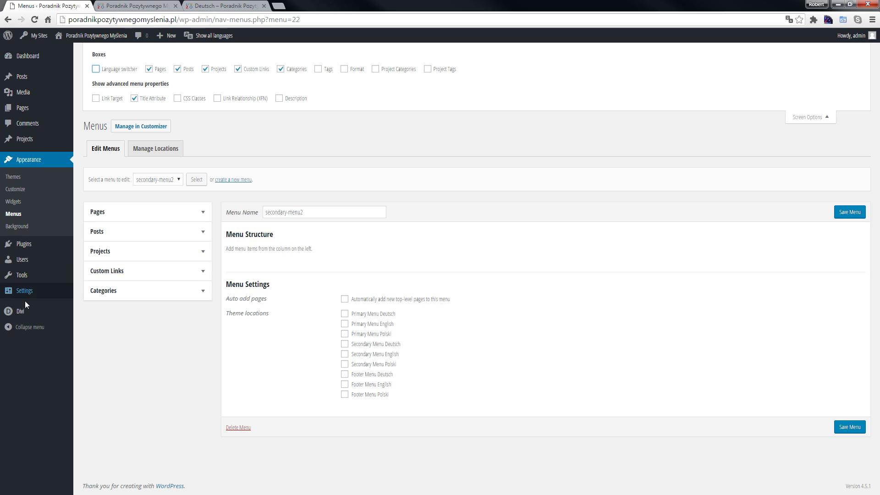
pyautogui.click(95, 70)
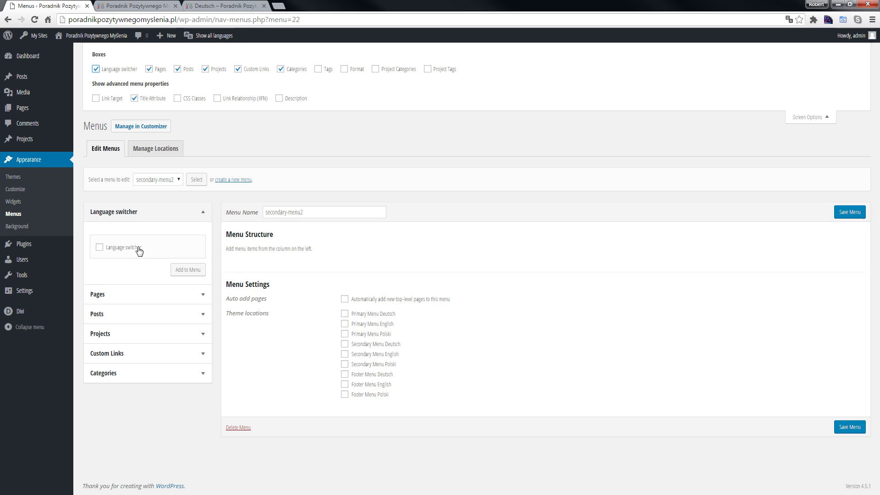
# - Add the Language switcher to secondary-menu2, and save it assigned to the Secondary Menu Deutsch, English and Polski locations
pyautogui.click(100, 248)
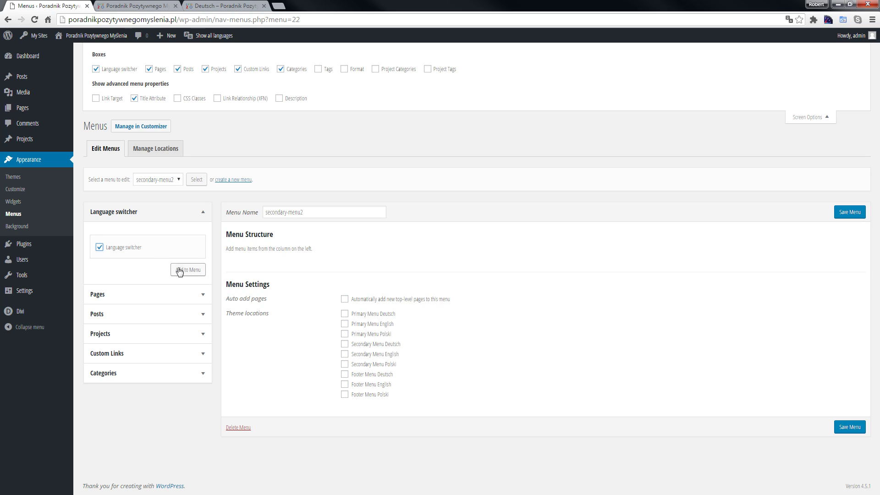
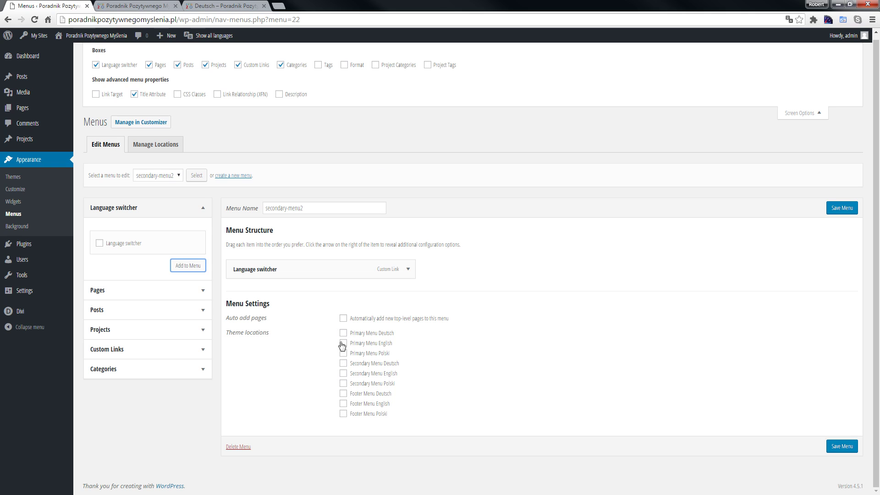
pyautogui.click(343, 365)
pyautogui.click(343, 373)
pyautogui.click(343, 384)
pyautogui.click(830, 208)
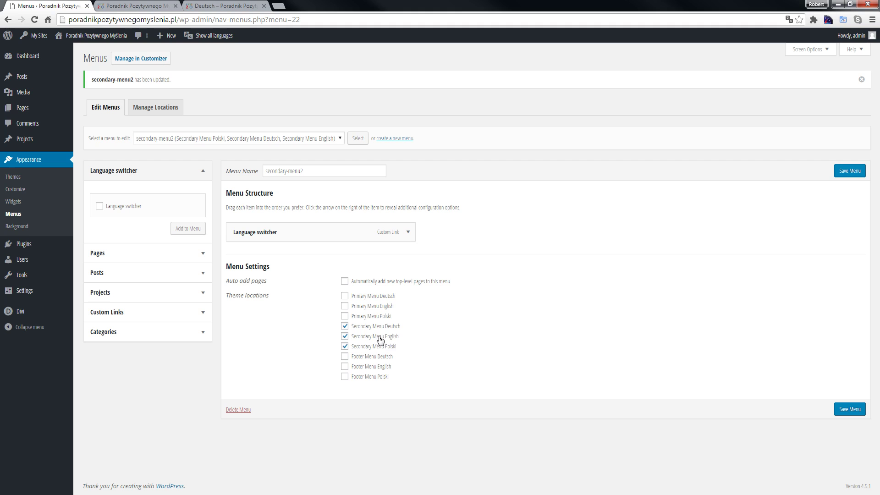
# - Switch the Secondary Menu English location off and back on, and save secondary-menu2 again
pyautogui.click(344, 337)
pyautogui.doubleClick(344, 337)
pyautogui.click(344, 336)
pyautogui.click(348, 337)
pyautogui.click(854, 172)
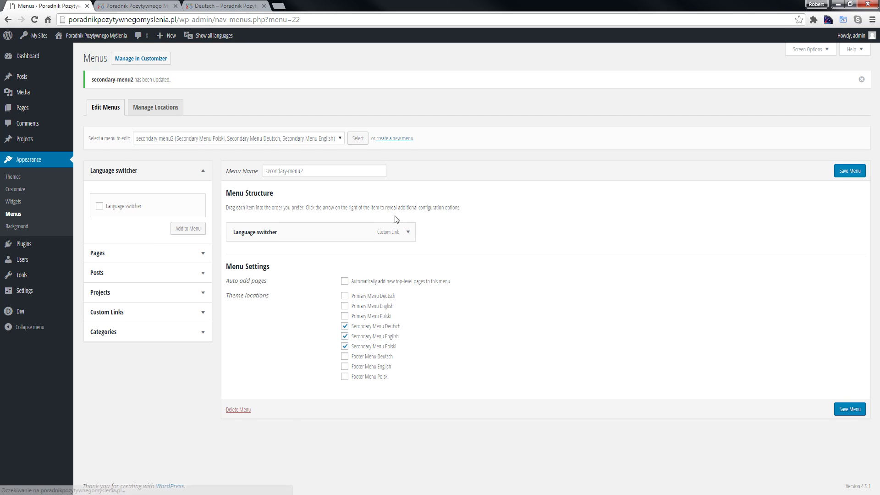
pyautogui.moveTo(30, 117)
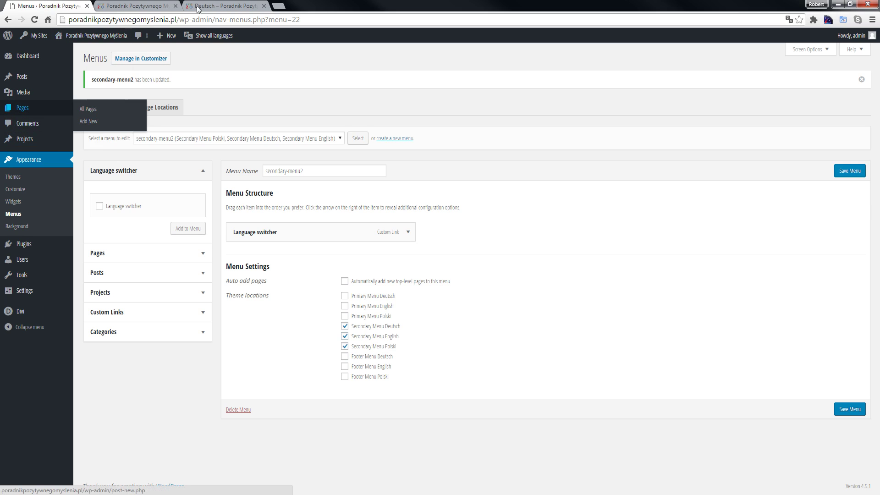
pyautogui.click(216, 6)
pyautogui.click(20, 5)
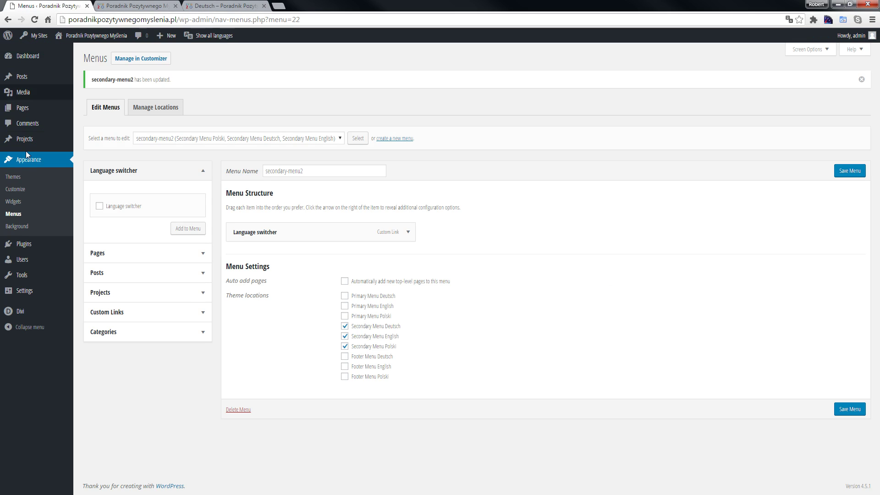
# - List the site's pages, view the published Poradnik Pozytywnego Myślenia front page, and return to the page list
pyautogui.moveTo(51, 109)
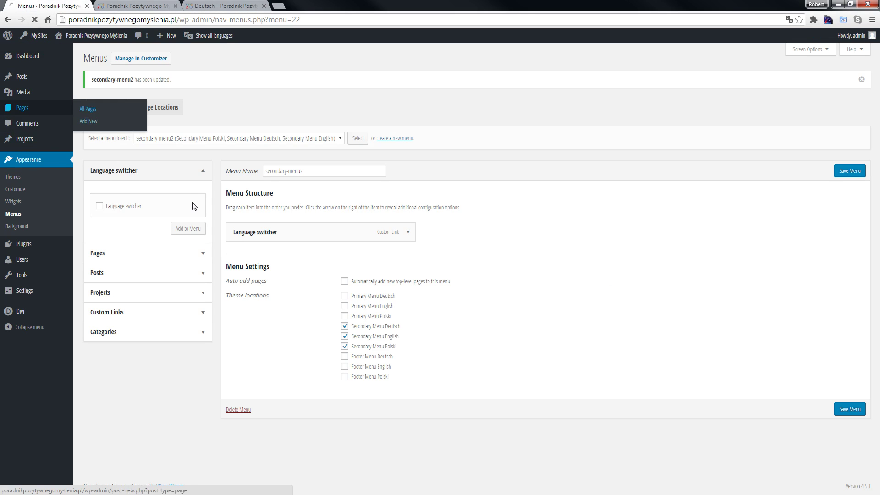
pyautogui.click(86, 112)
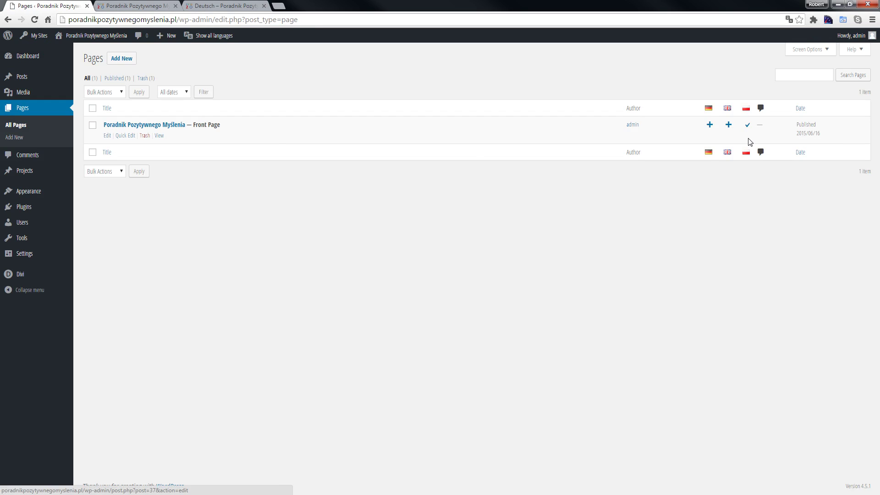
pyautogui.click(159, 137)
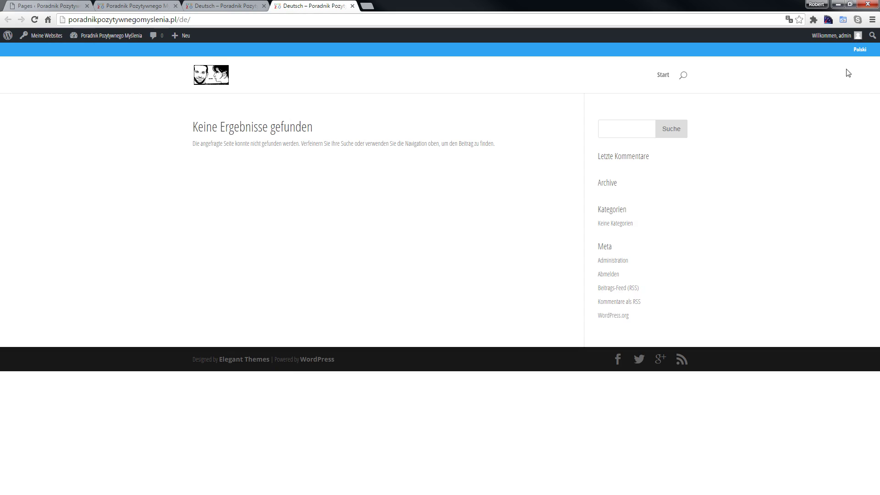
pyautogui.click(48, 6)
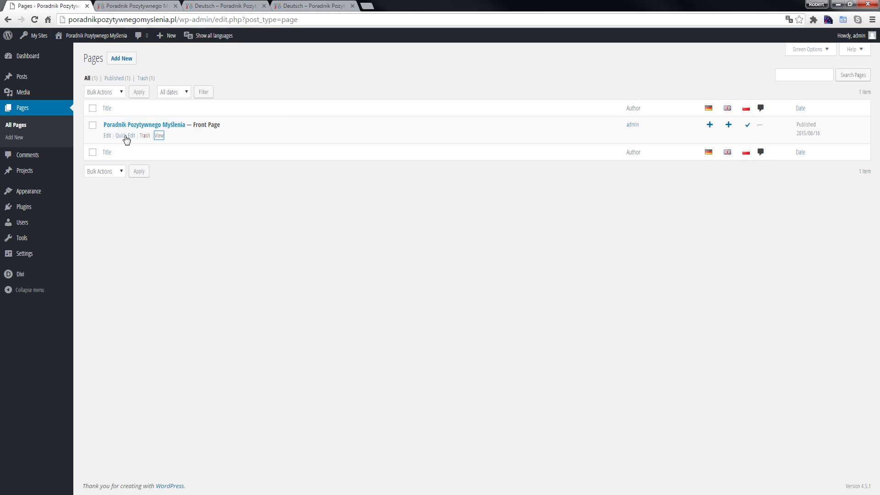
# - Edit the Polish front page and save its Divi Builder layout to the library as Polish-template-PL
pyautogui.click(108, 135)
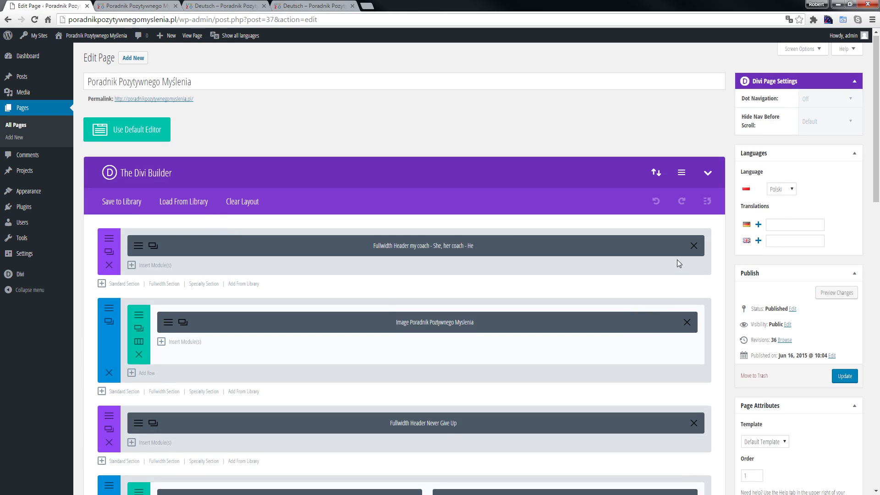
pyautogui.scroll(-2, 676, 258)
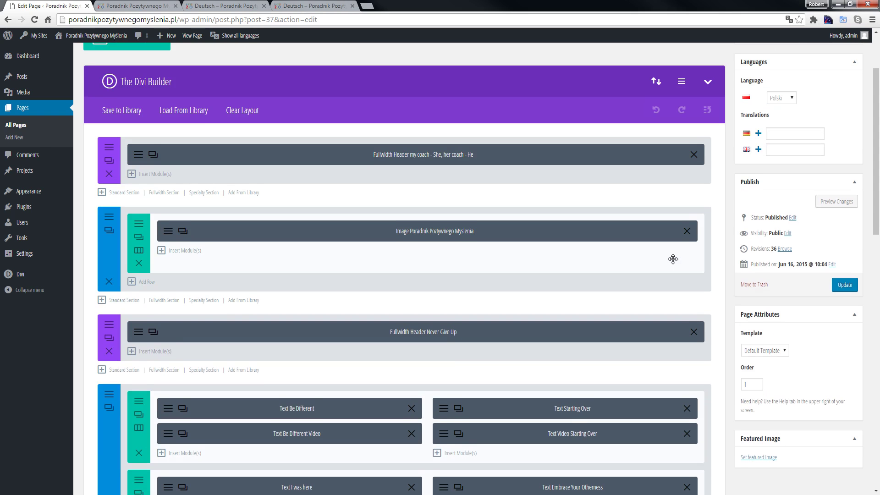
pyautogui.scroll(2, 674, 257)
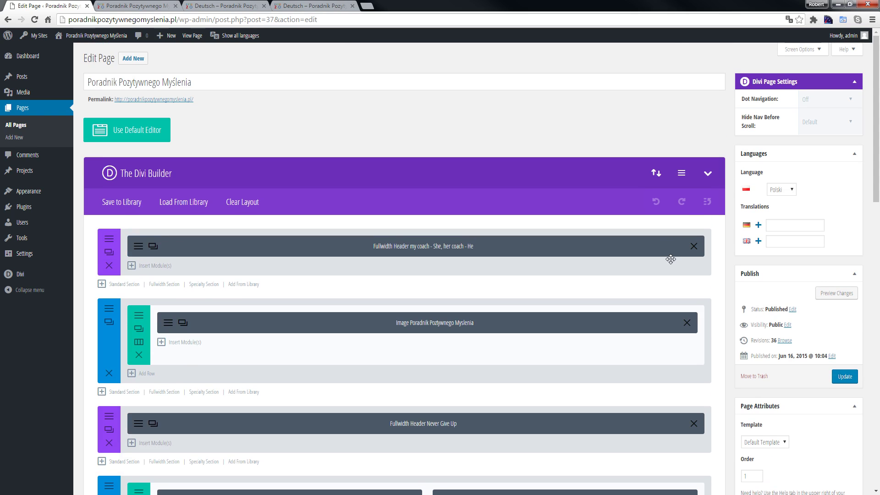
pyautogui.click(121, 202)
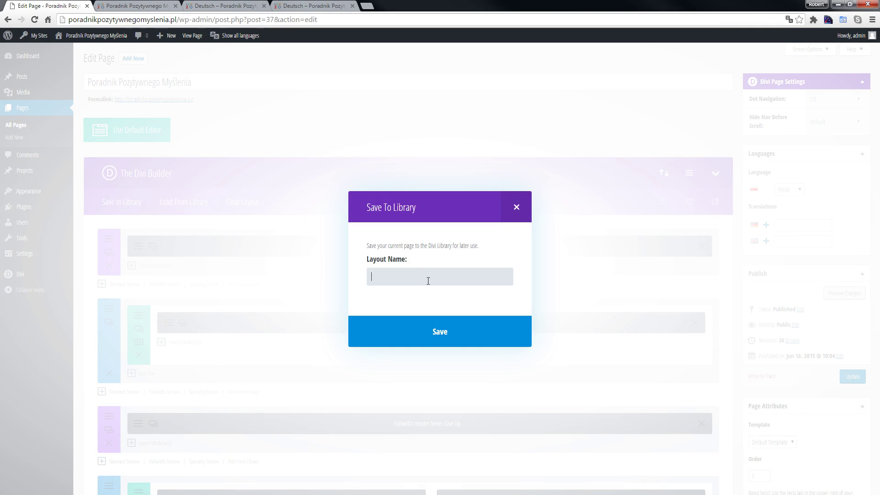
pyautogui.click(428, 281)
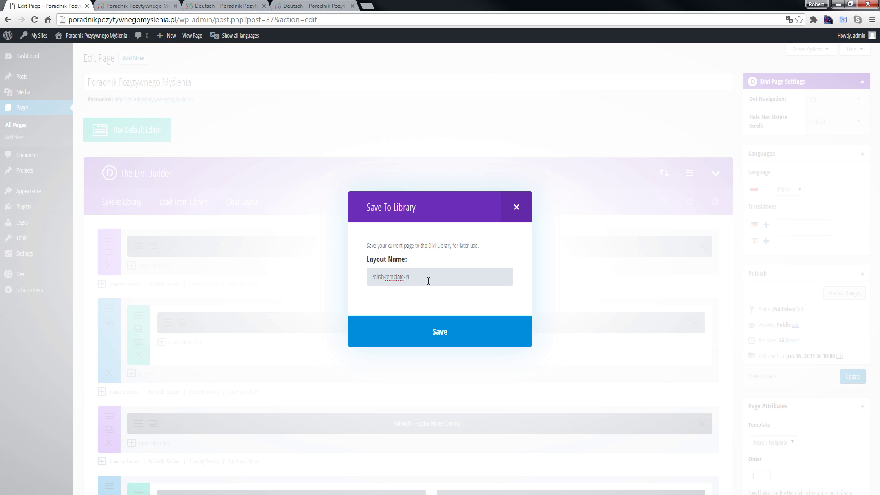
pyautogui.click(435, 327)
# - Add a German translation of the front page titled Home Deu, and load Polish-template-PL from the library into its Divi Builder
pyautogui.click(758, 225)
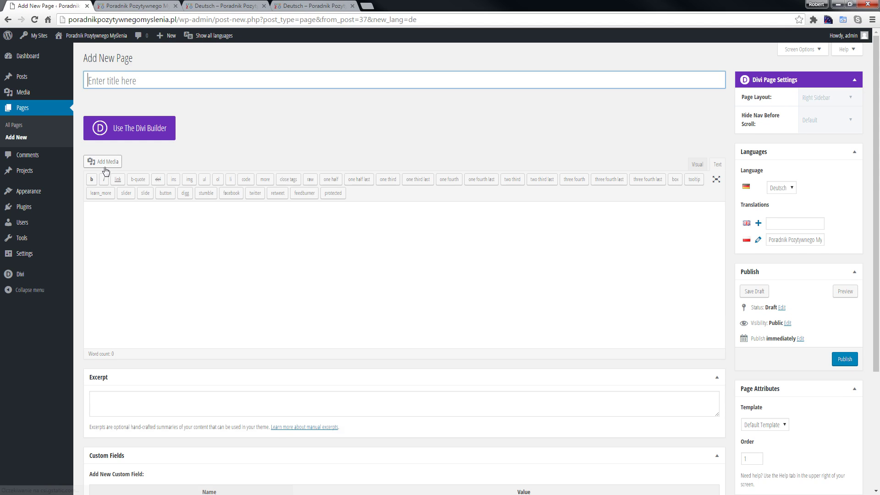
pyautogui.click(136, 78)
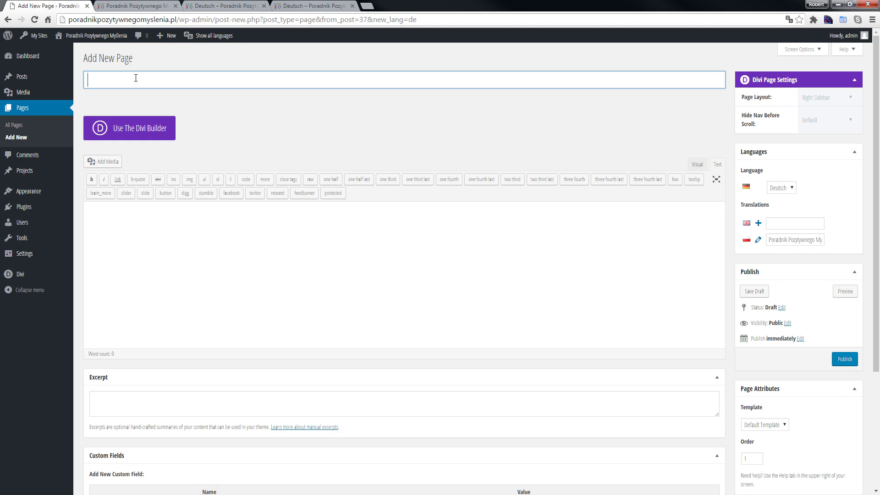
pyautogui.write('Home Deu')
pyautogui.click(139, 129)
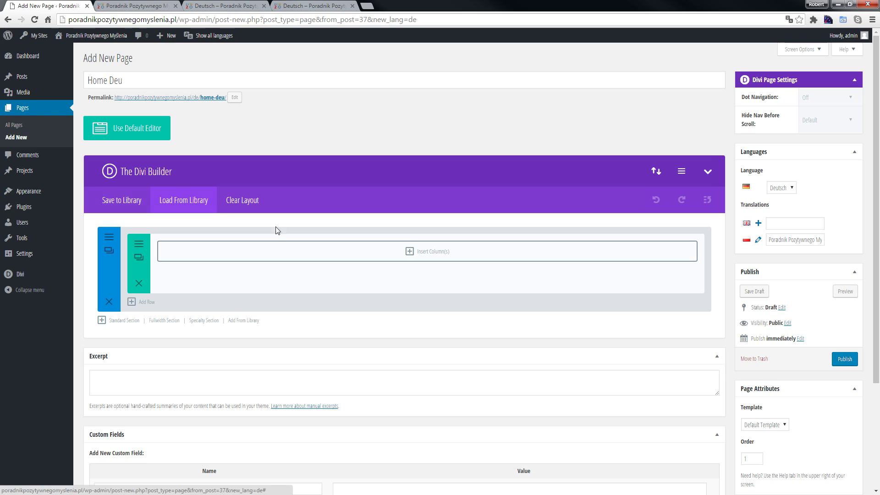
pyautogui.click(173, 202)
pyautogui.click(318, 125)
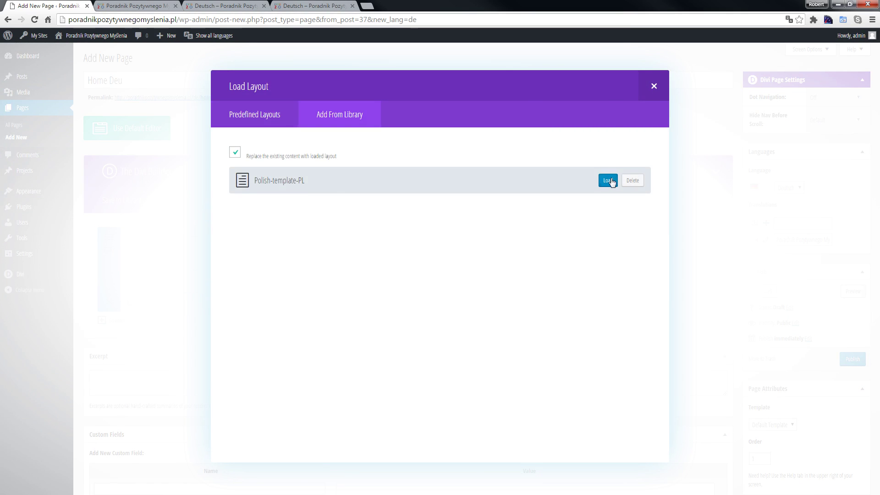
pyautogui.click(609, 181)
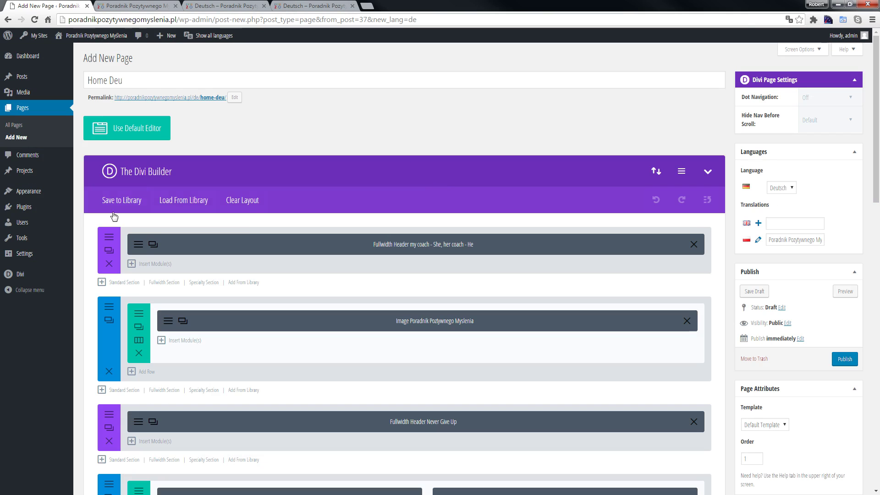
# - Set the first fullwidth header's title to "my coach - She, her coach - He DE" and publish the German page
pyautogui.click(141, 245)
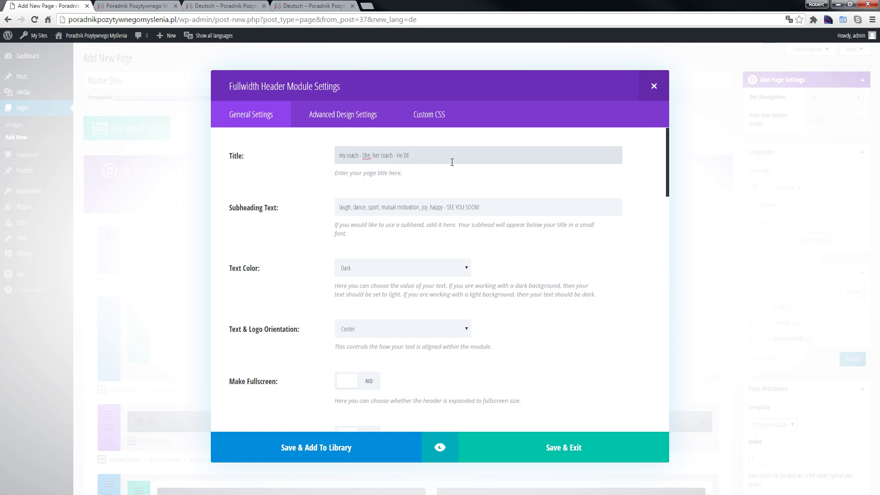
pyautogui.click(581, 449)
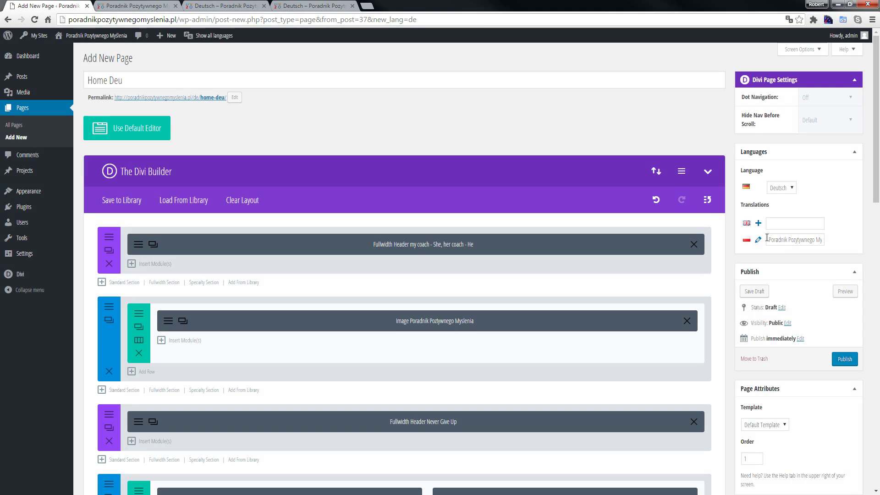
pyautogui.click(848, 360)
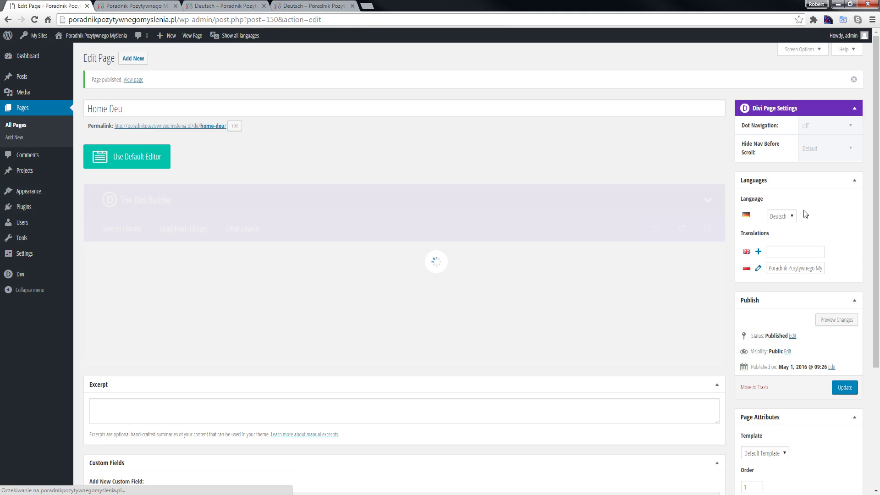
# - Add an English translation of the page, load Polish-template-PL into its Divi Builder, and title it Home English
pyautogui.click(759, 252)
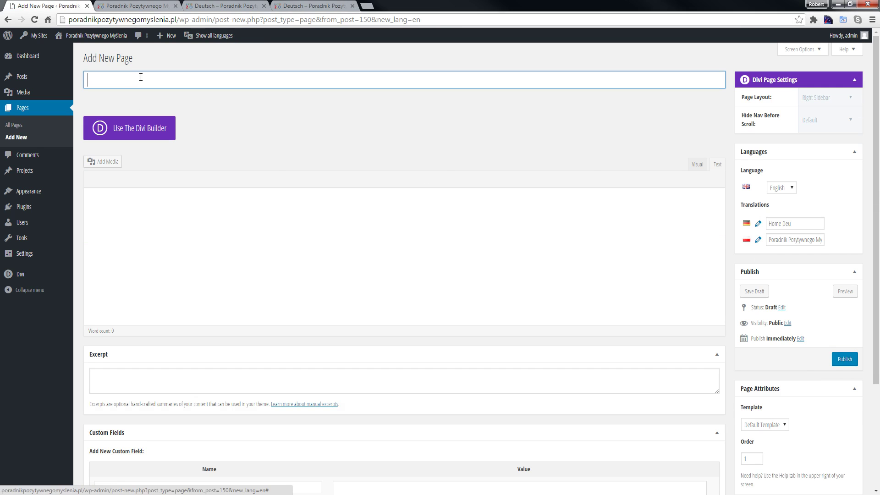
pyautogui.click(154, 138)
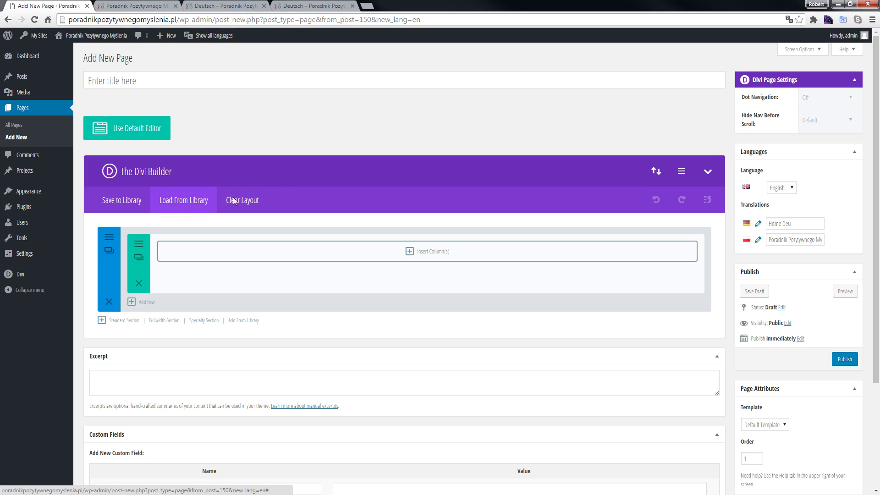
pyautogui.click(200, 201)
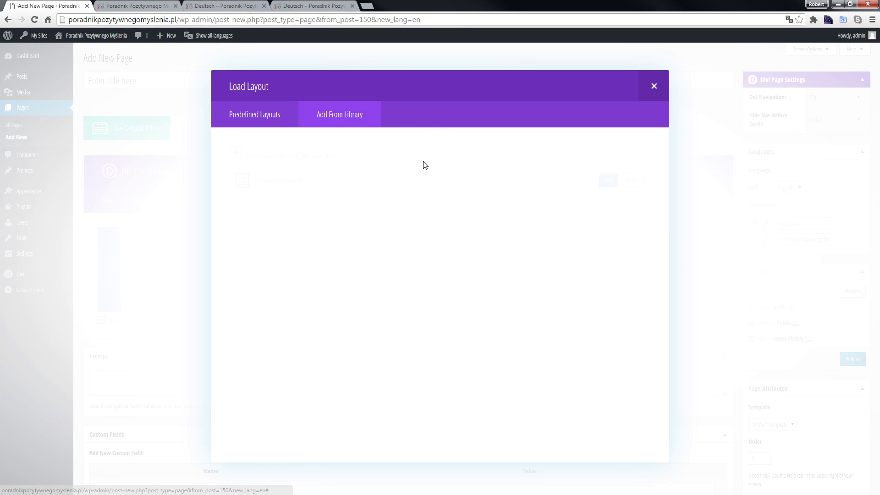
pyautogui.click(609, 182)
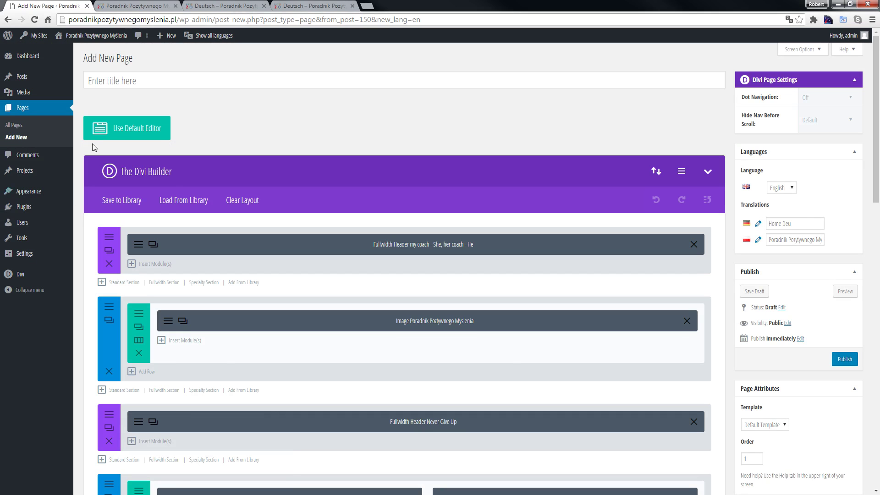
pyautogui.click(147, 80)
pyautogui.write('Home English')
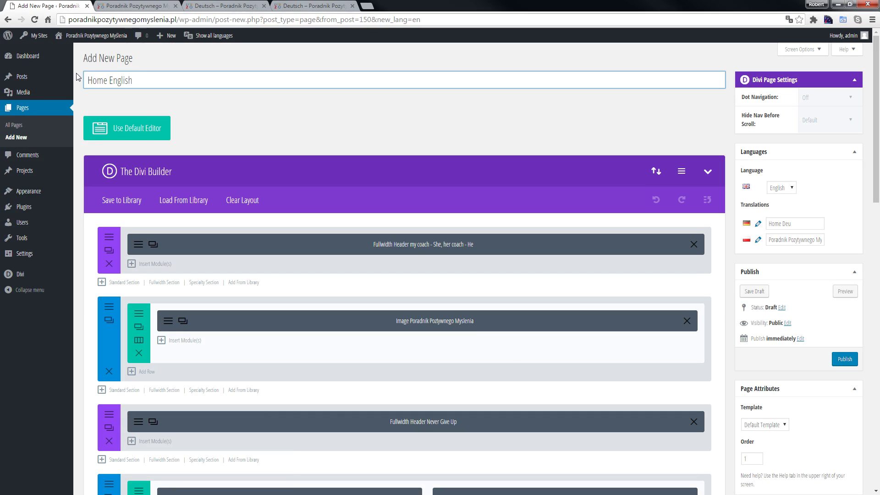
# - Set the first fullwidth header's title to "my coach - She, her coach - He ENGLISH" and publish the English page
pyautogui.click(578, 234)
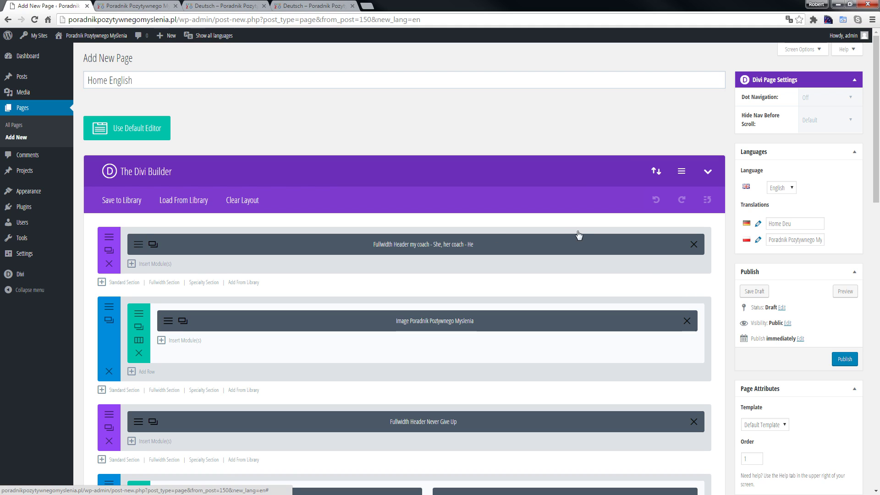
pyautogui.click(578, 234)
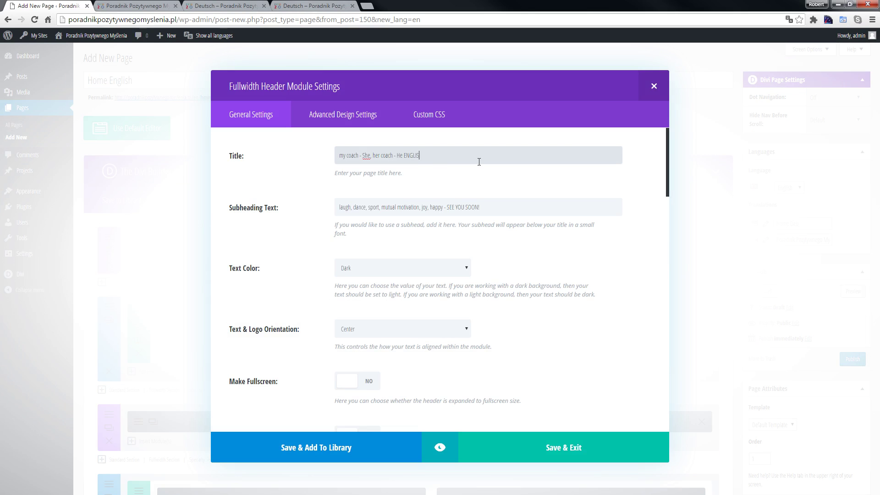
pyautogui.click(528, 457)
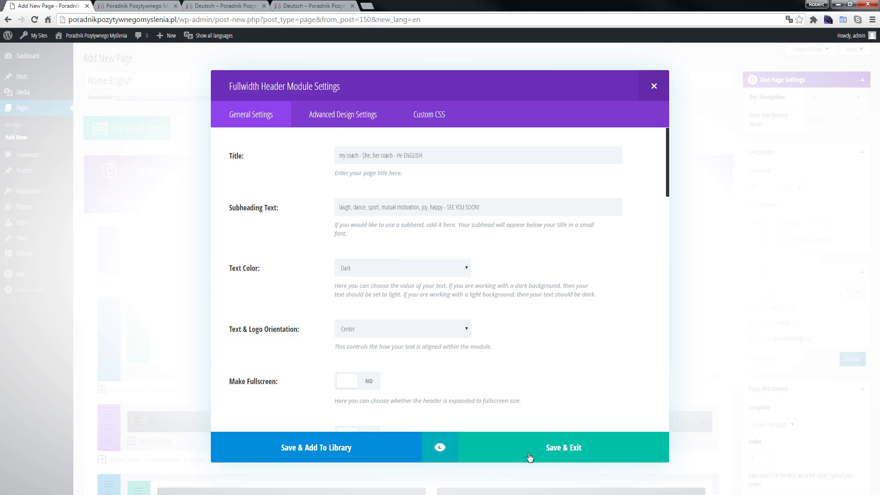
pyautogui.click(842, 359)
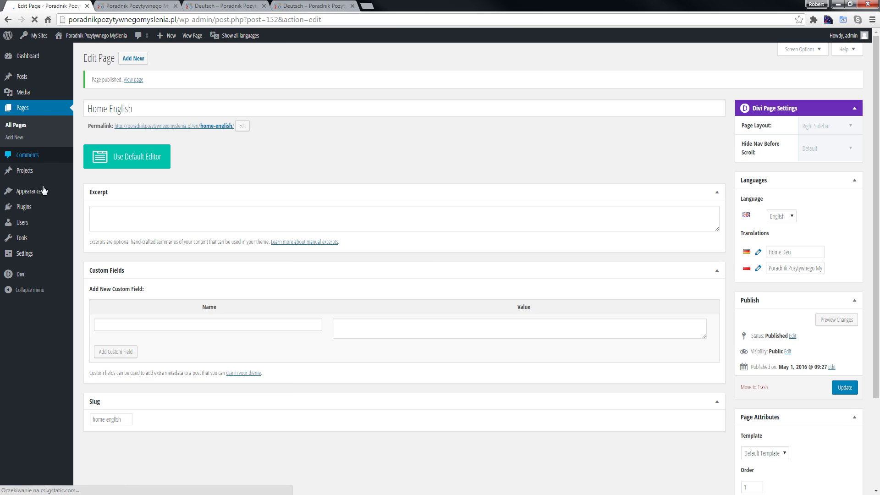
# - Preview the site in the theme customizer, and close it without making changes
pyautogui.moveTo(26, 192)
pyautogui.click(95, 209)
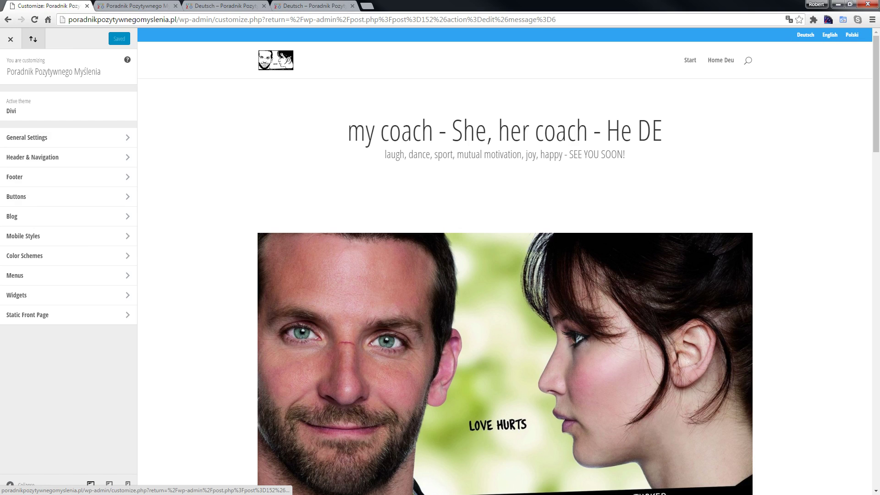
pyautogui.click(11, 39)
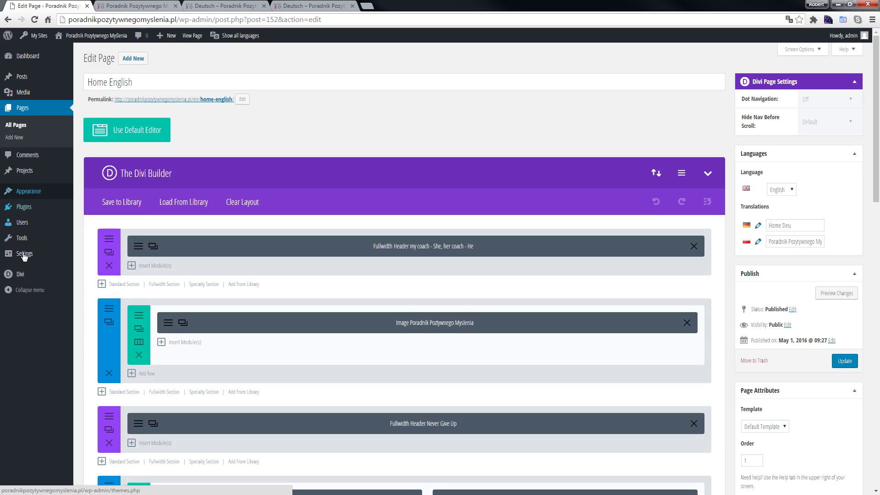
# - Look over the site's general settings and open the Polylang languages settings
pyautogui.moveTo(23, 255)
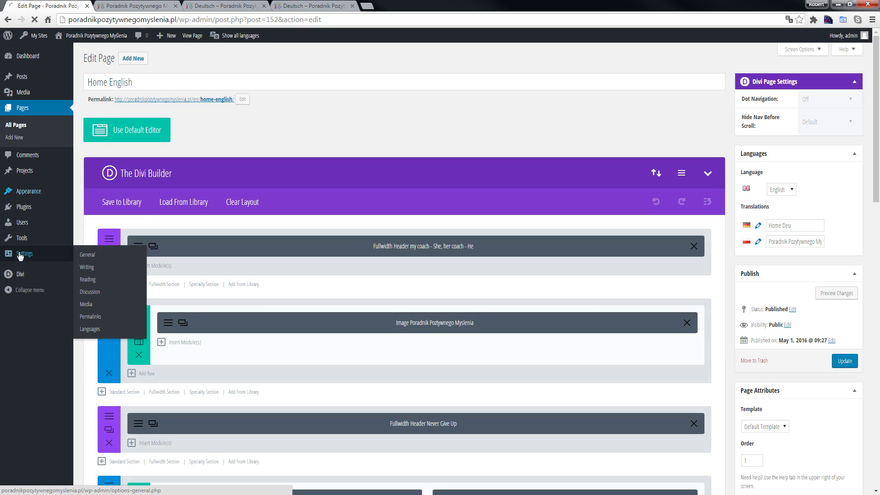
pyautogui.click(94, 333)
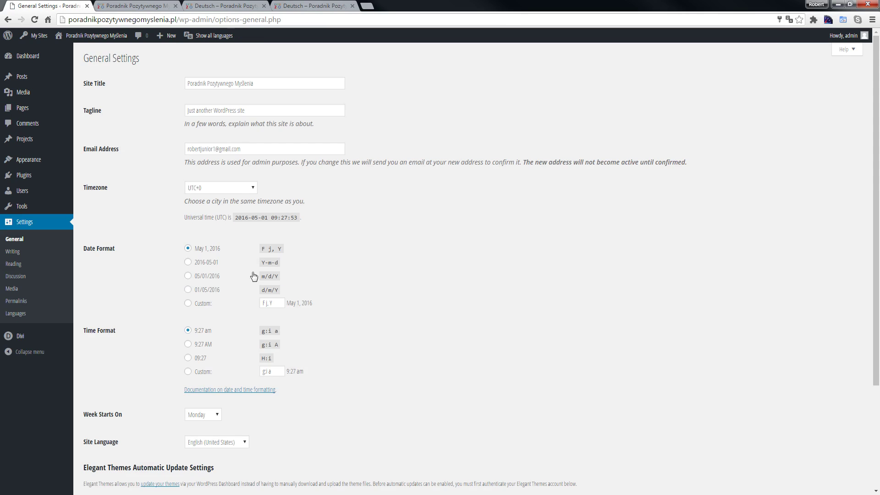
pyautogui.scroll(-3, 455, 229)
pyautogui.scroll(3, 455, 226)
pyautogui.click(16, 314)
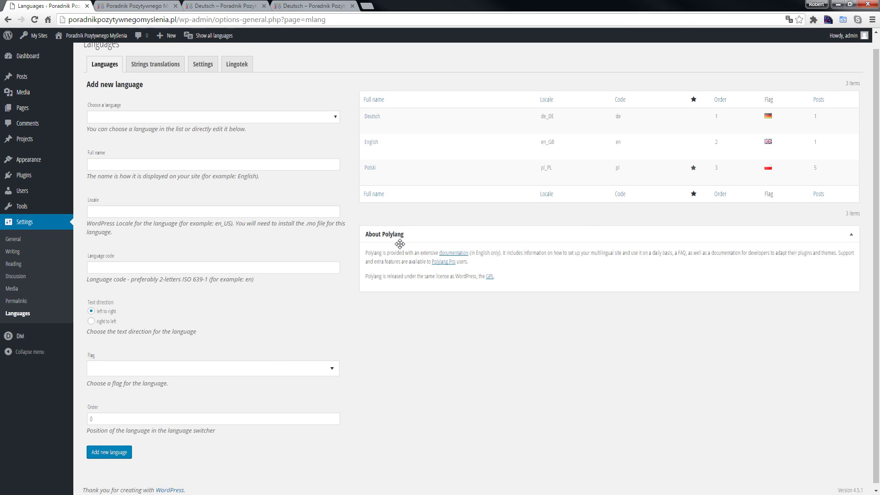
# - Review the Polylang module settings and open the strings translations for Deutsch, English and Polski
pyautogui.click(203, 79)
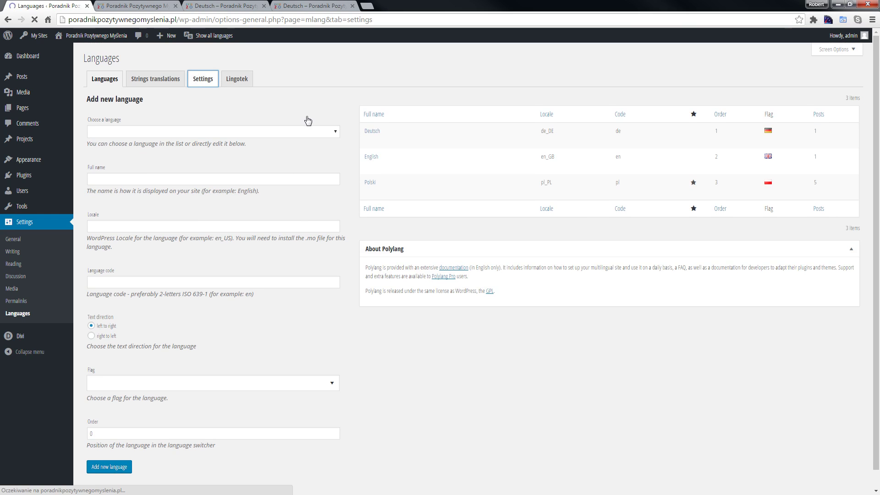
pyautogui.scroll(-2, 307, 118)
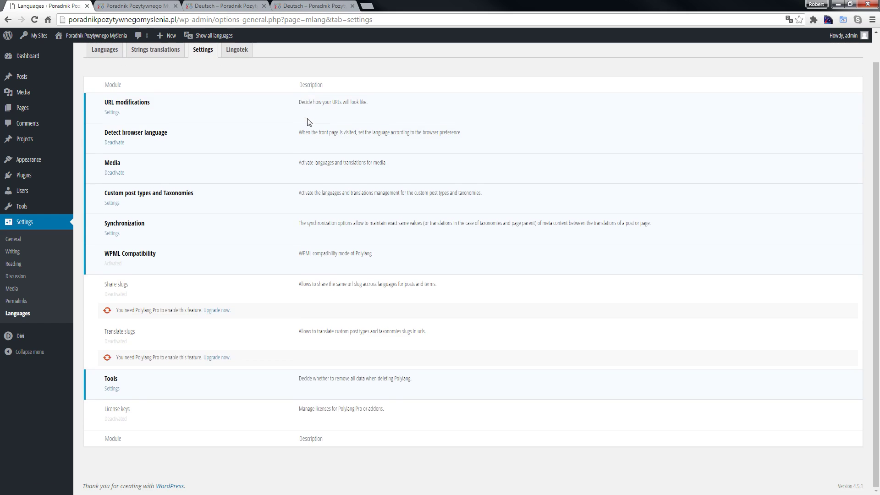
pyautogui.scroll(2, 309, 122)
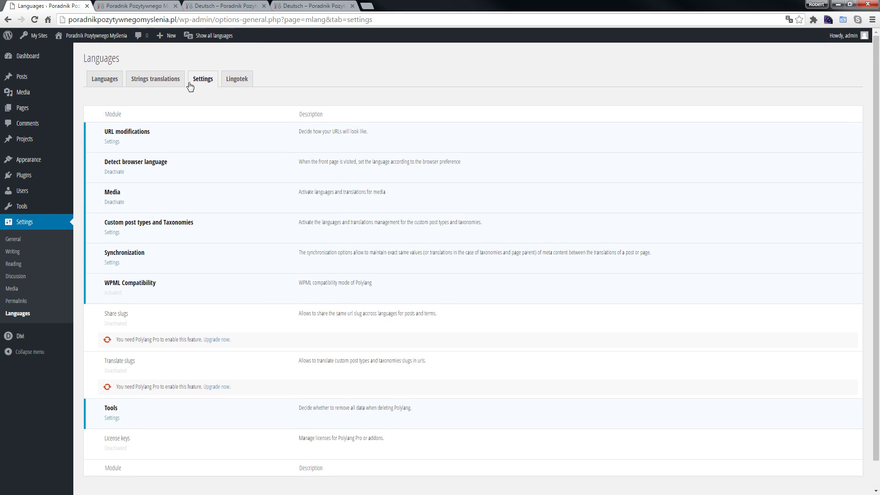
pyautogui.click(160, 81)
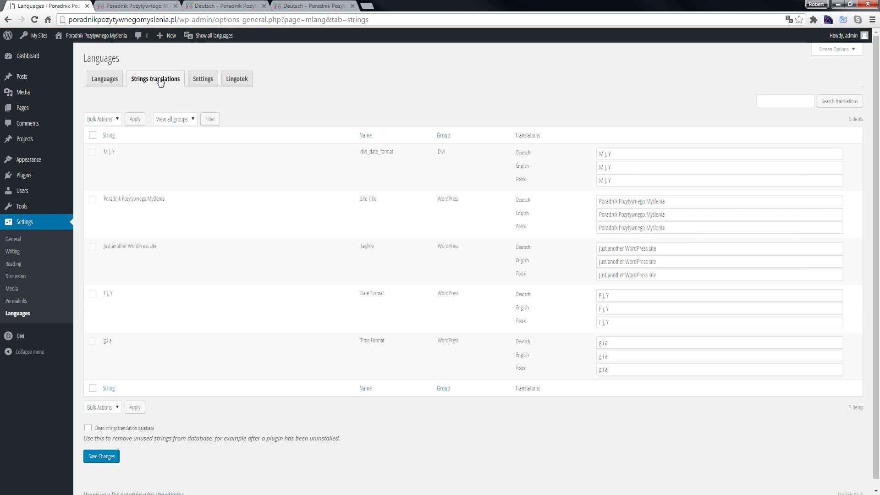
# - Look over the Lingotek translation offers and the Polylang module settings, and return to the languages list
pyautogui.click(232, 79)
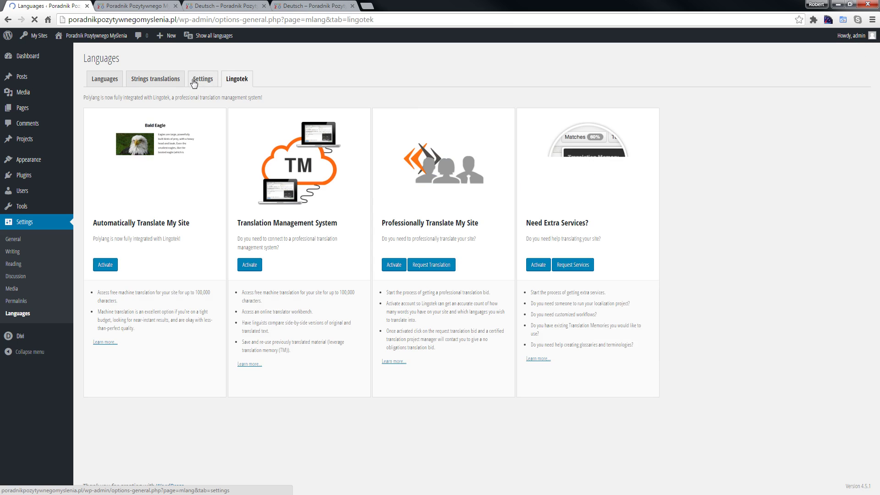
pyautogui.click(194, 83)
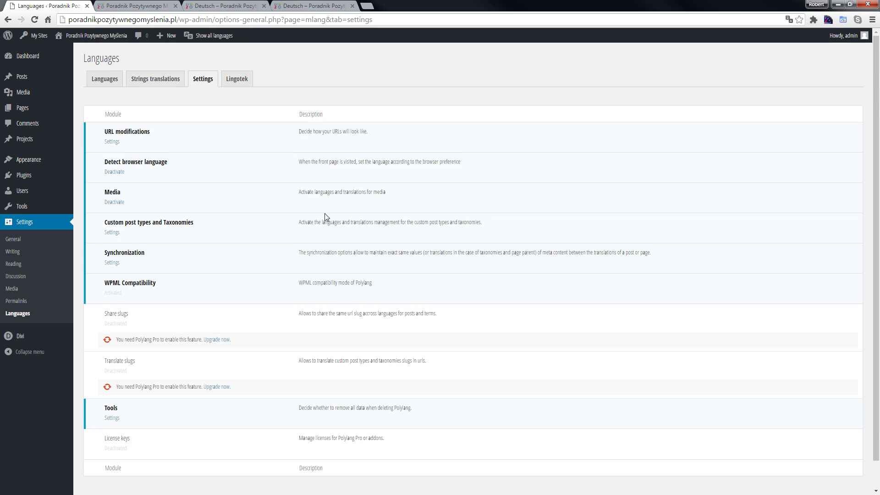
pyautogui.scroll(-1, 322, 217)
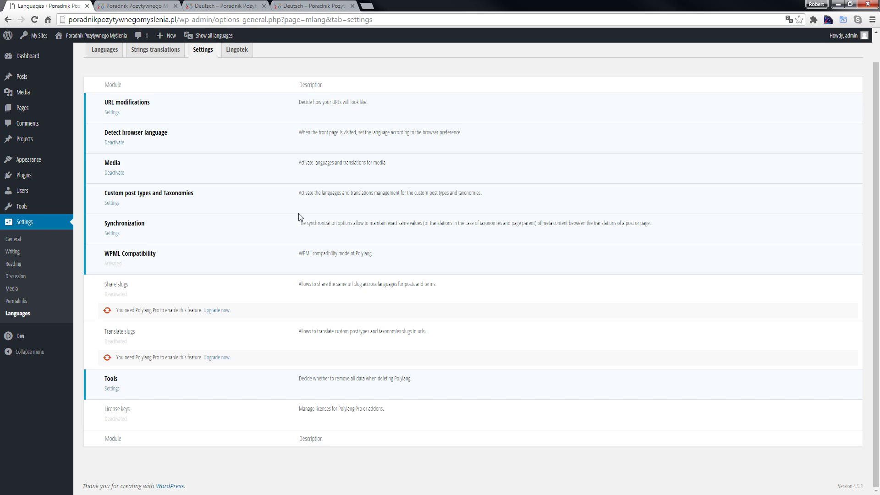
pyautogui.hotkey('alt', 'Left')
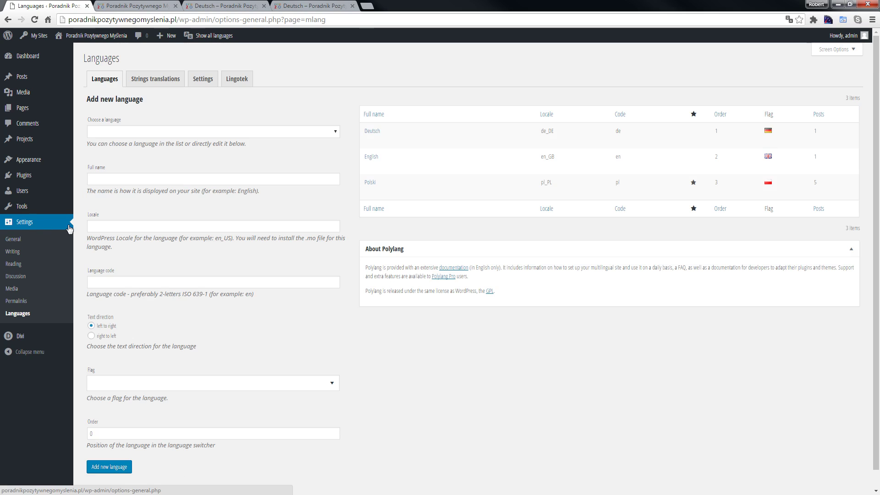
# - Set the language switcher in secondary-menu2 to display flags instead of language names, and save the menu
pyautogui.moveTo(20, 162)
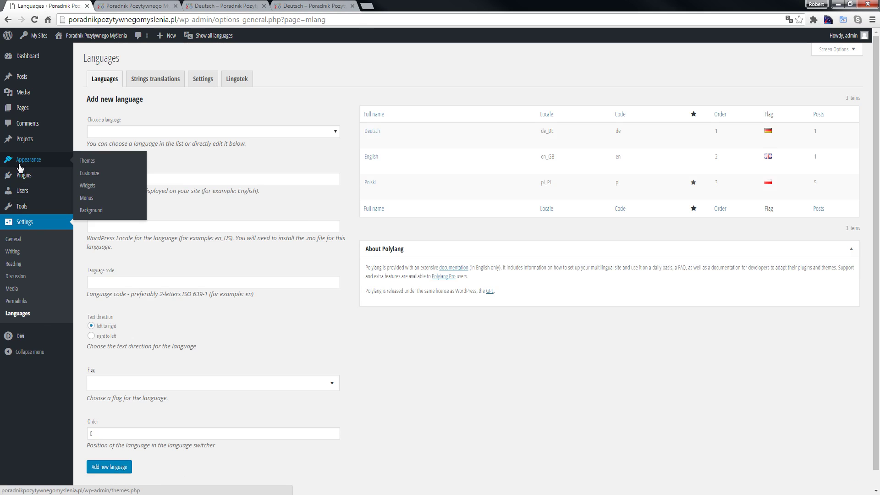
pyautogui.click(87, 197)
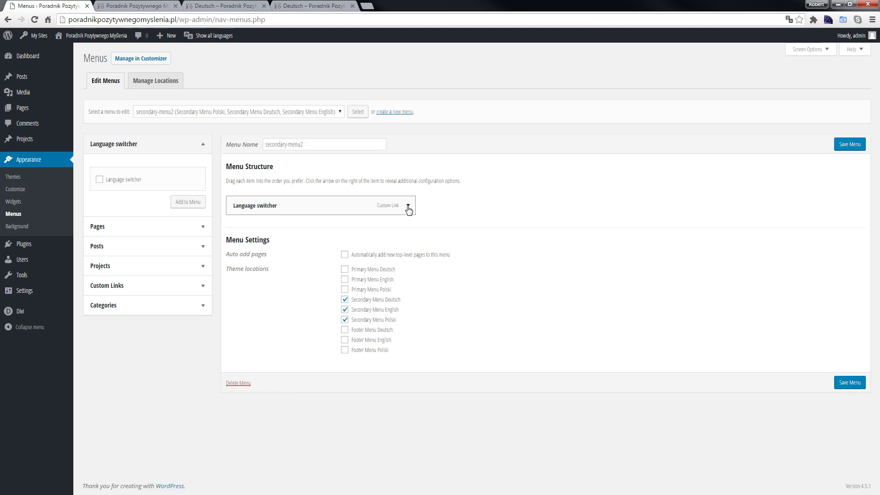
pyautogui.click(407, 207)
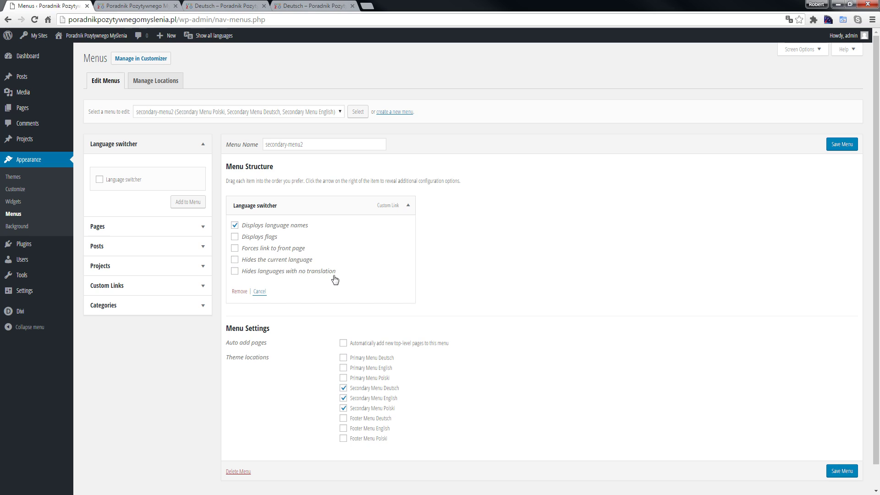
pyautogui.click(235, 225)
pyautogui.click(234, 236)
pyautogui.click(234, 225)
pyautogui.click(236, 227)
pyautogui.click(833, 472)
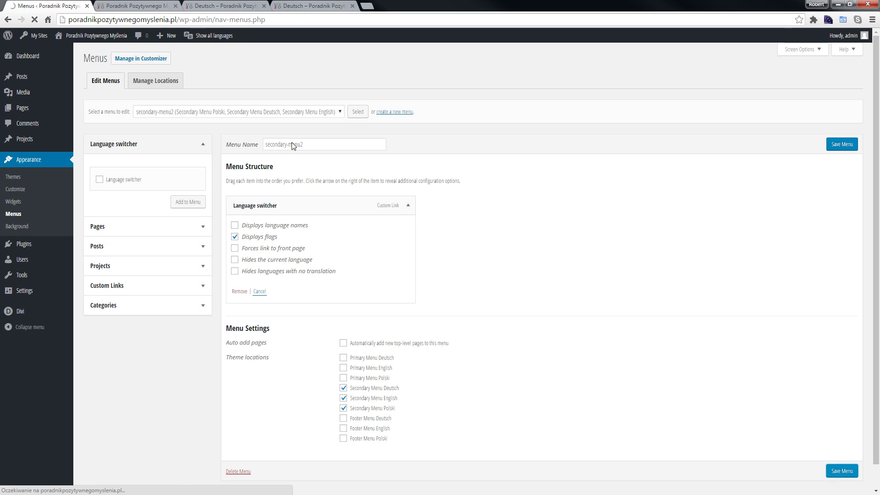
# - Open the live site in a new browser tab and check the German, English and Polish front pages through the flag switcher
pyautogui.click(280, 7)
pyautogui.click(135, 6)
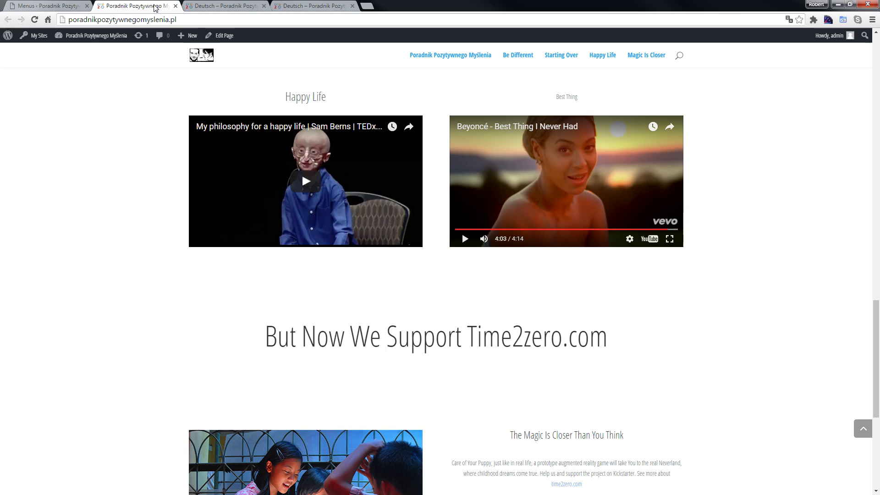
pyautogui.click(52, 6)
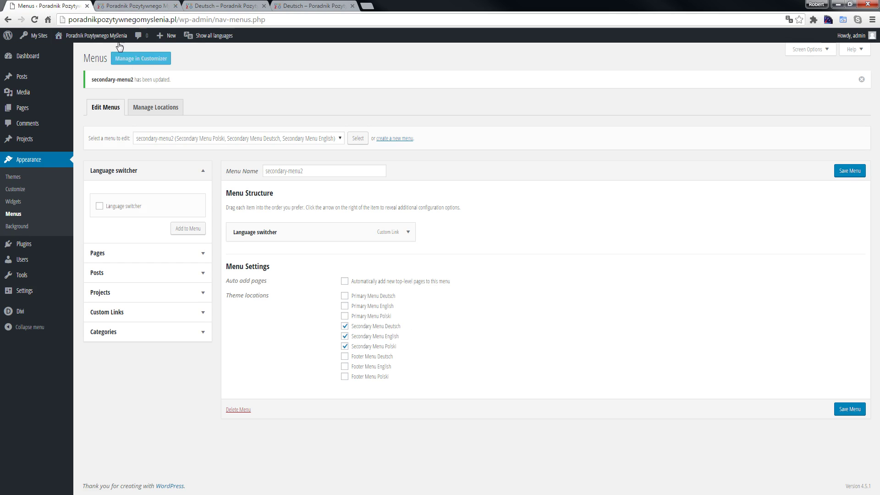
pyautogui.moveTo(91, 36)
pyautogui.middleClick(66, 53)
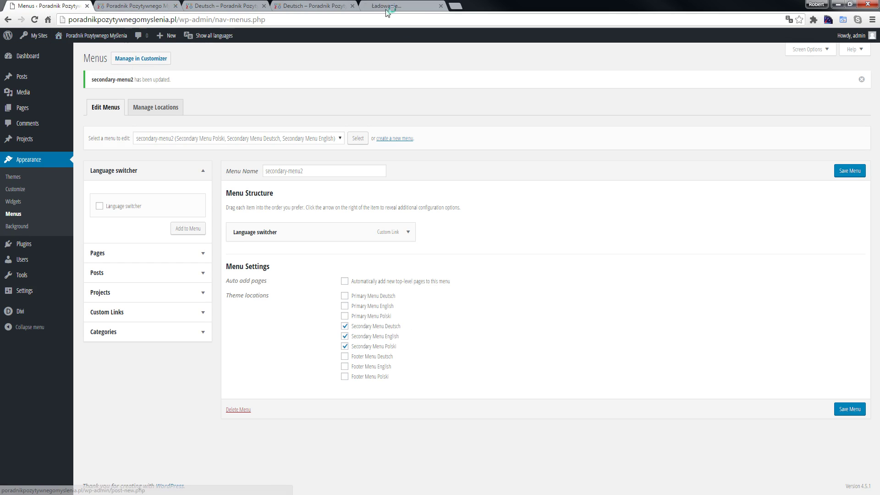
pyautogui.click(387, 7)
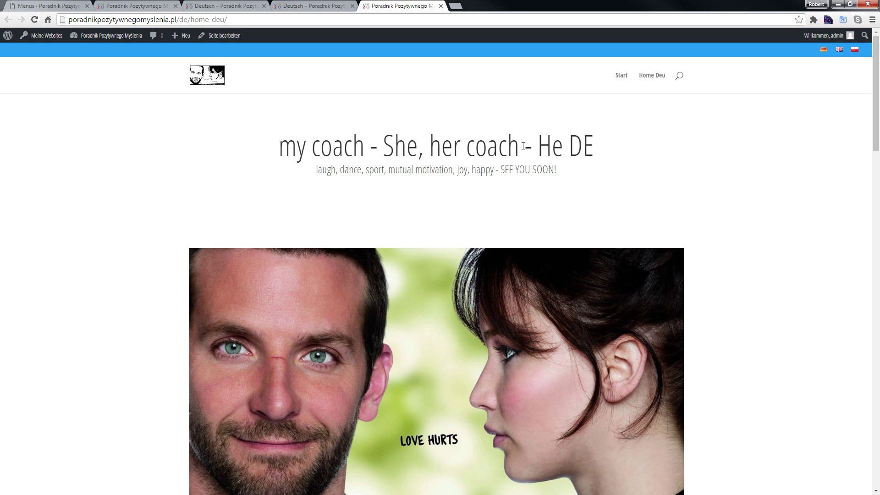
pyautogui.moveTo(538, 145); pyautogui.dragTo(560, 144)
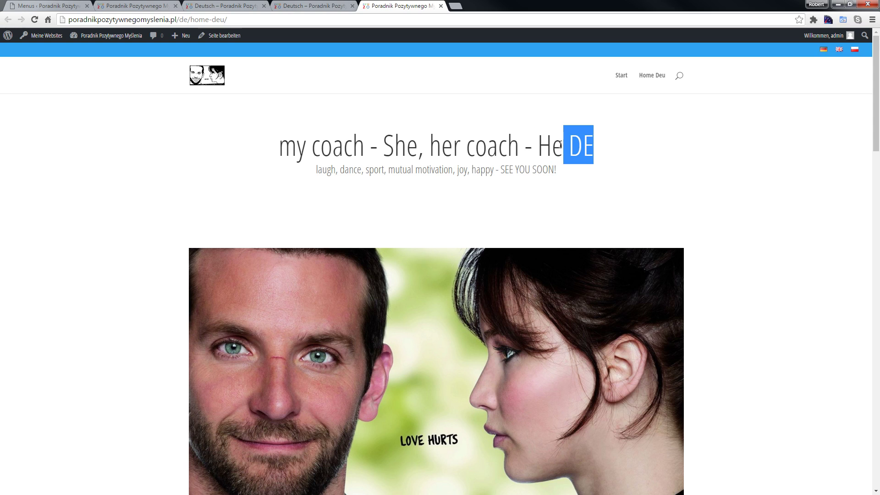
pyautogui.click(838, 50)
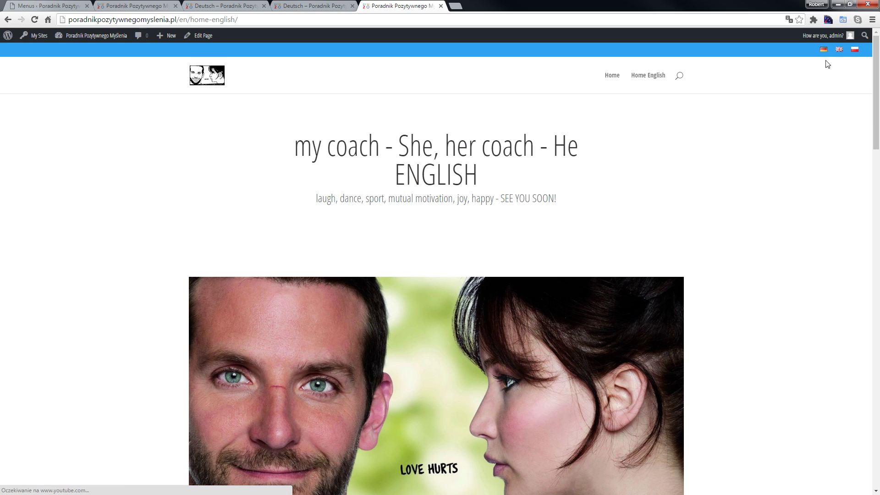
pyautogui.click(855, 50)
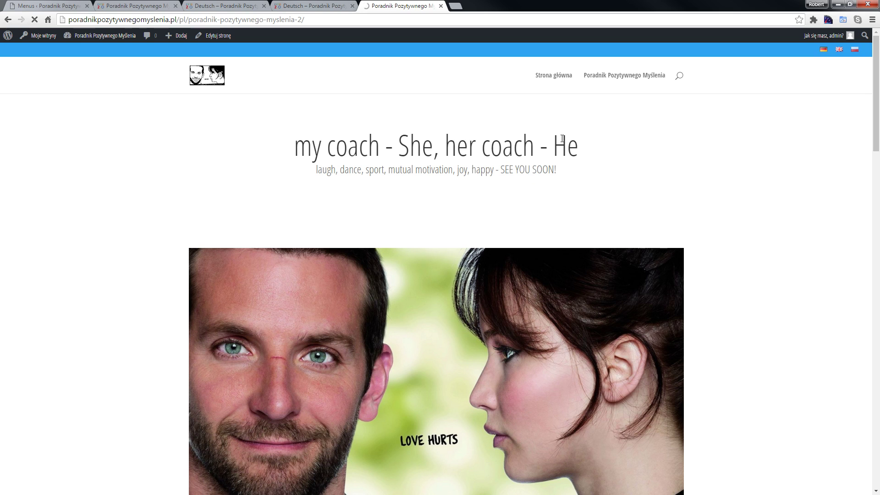
pyautogui.click(298, 6)
pyautogui.click(408, 5)
# - Inspect secondary-menu2 and its menu locations in the theme customizer, and return to the menu editor without making changes
pyautogui.click(55, 6)
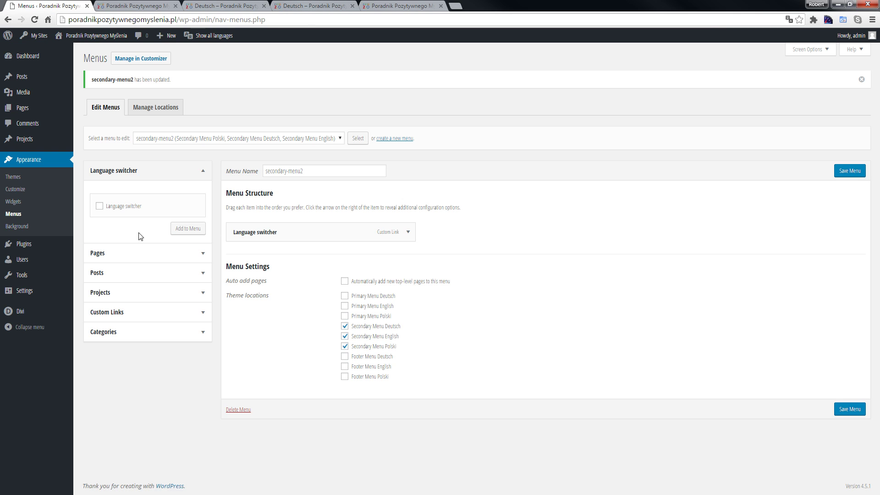
pyautogui.click(21, 189)
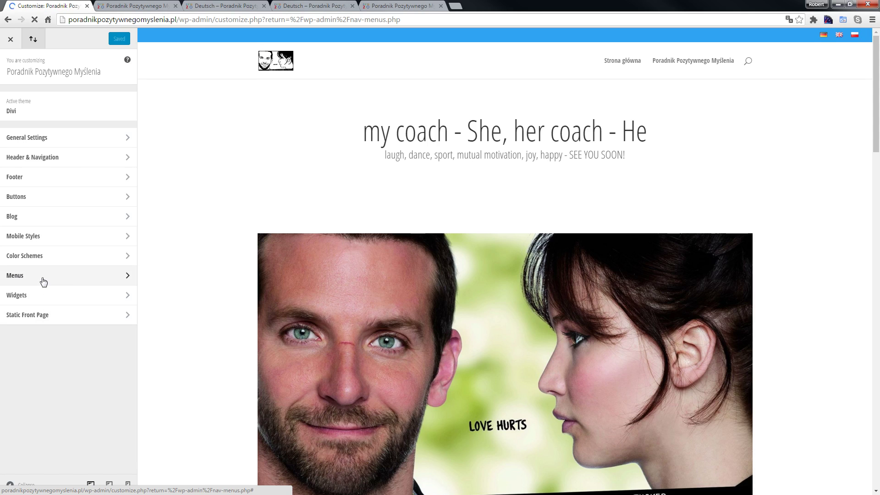
pyautogui.click(98, 280)
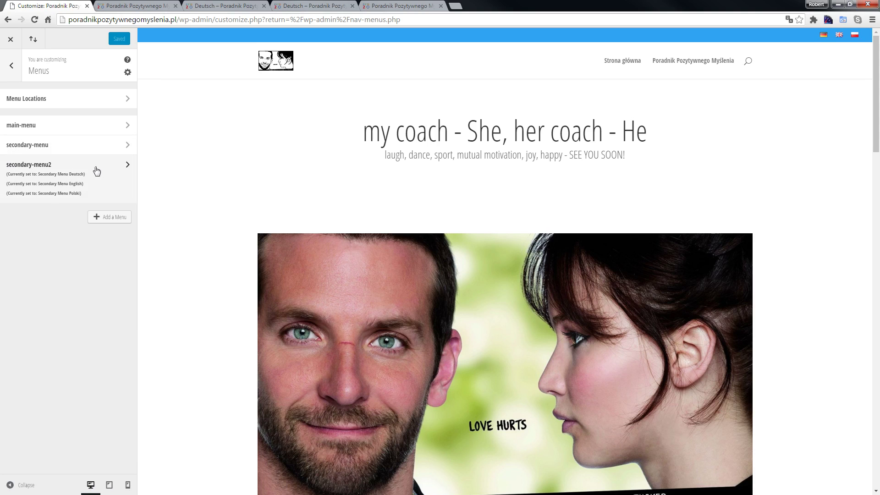
pyautogui.click(72, 172)
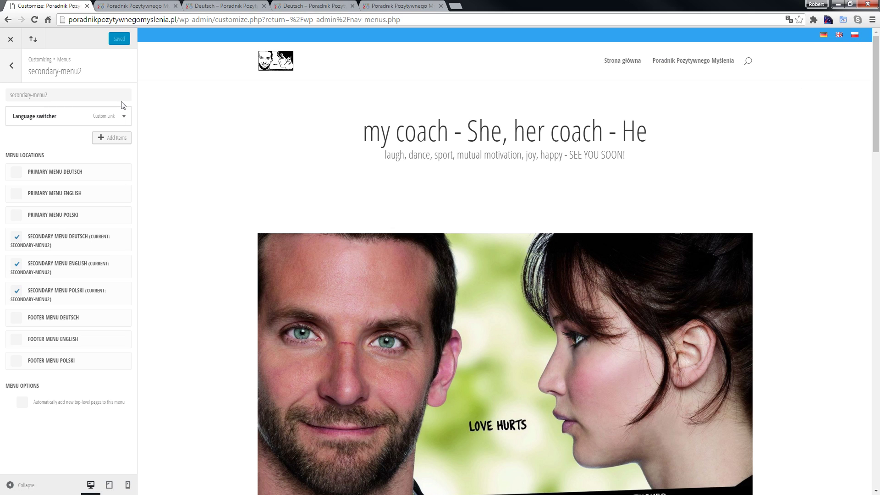
pyautogui.click(8, 67)
pyautogui.click(10, 66)
pyautogui.click(10, 40)
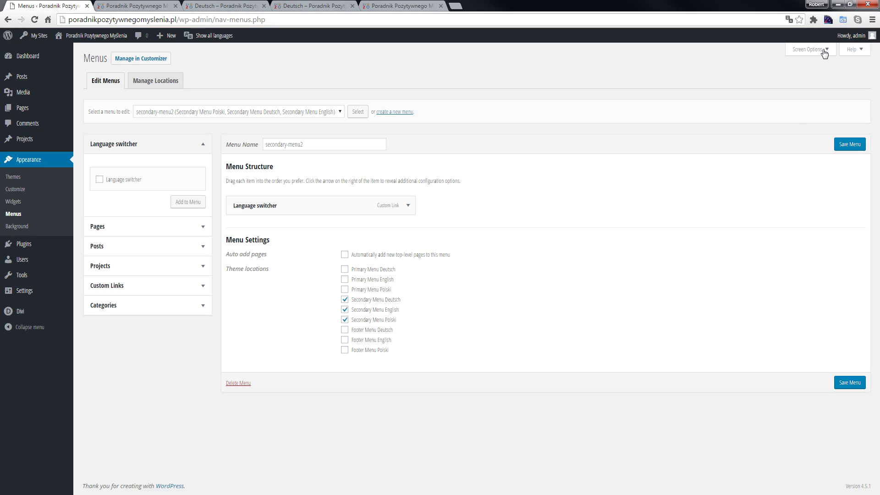
# - Return to the live Polish front page and switch it to English with the flag switcher
pyautogui.click(393, 6)
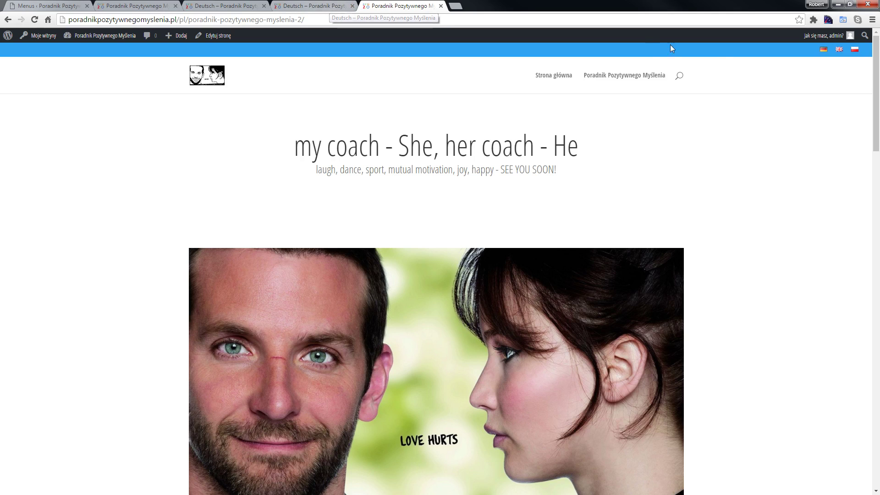
pyautogui.click(838, 52)
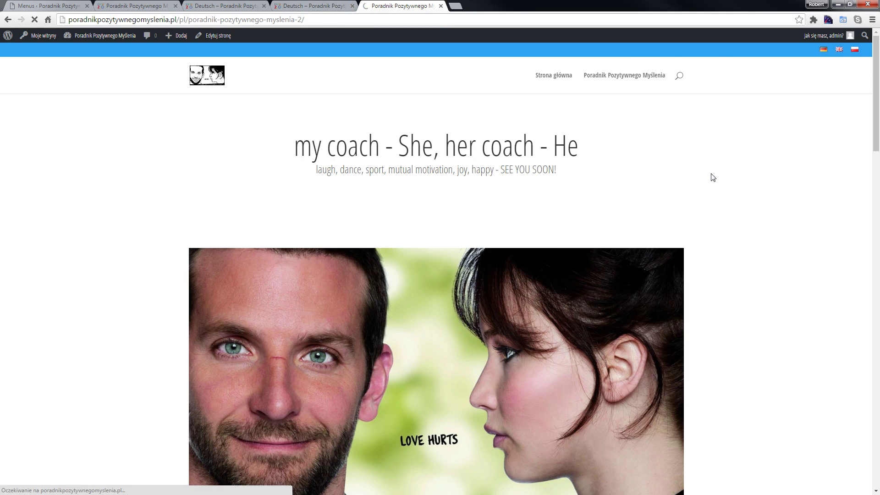